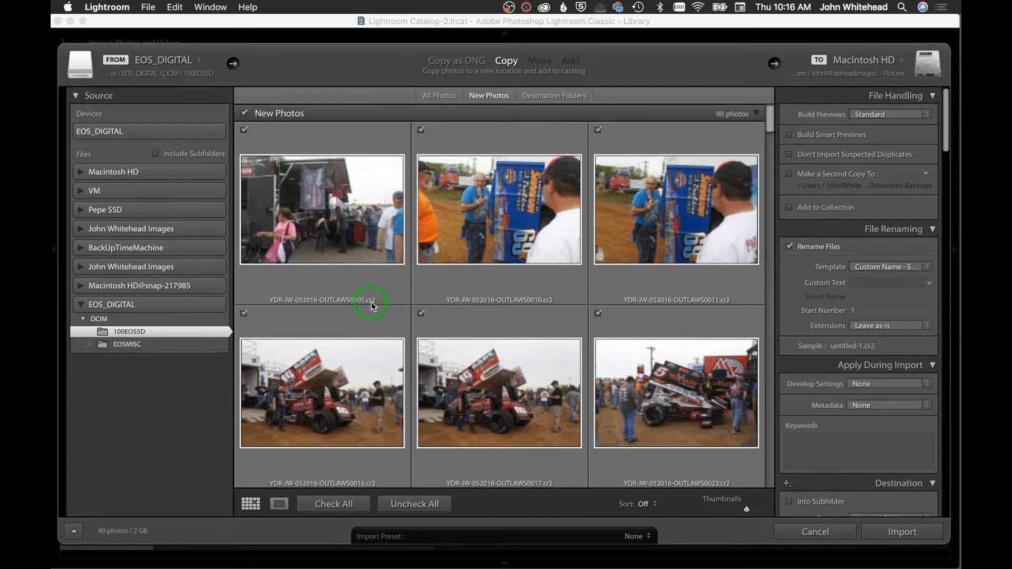
# Set the import destination for the copied photos to the Pepe SSD drive
pyautogui.moveTo(372, 306)
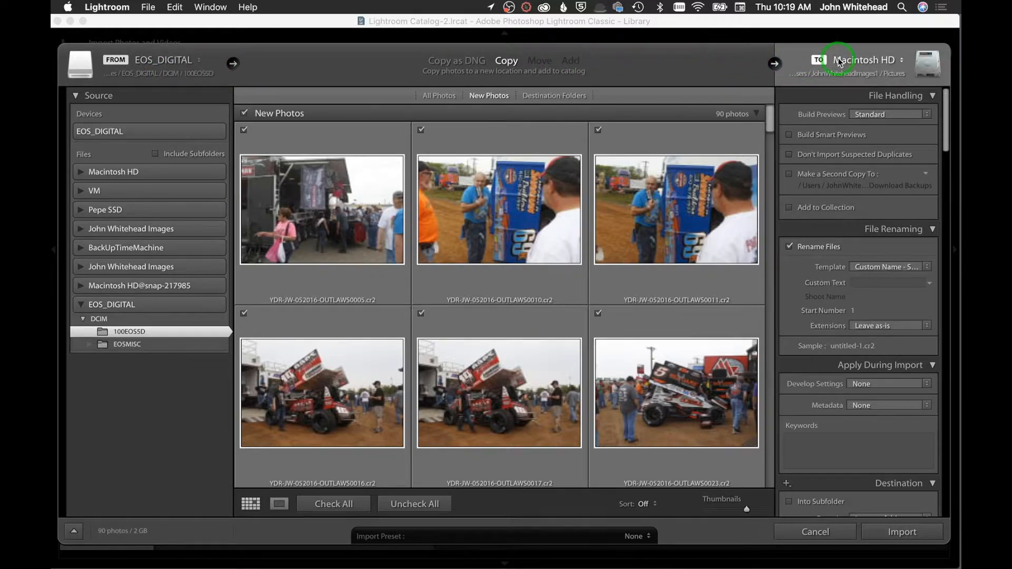
pyautogui.click(777, 63)
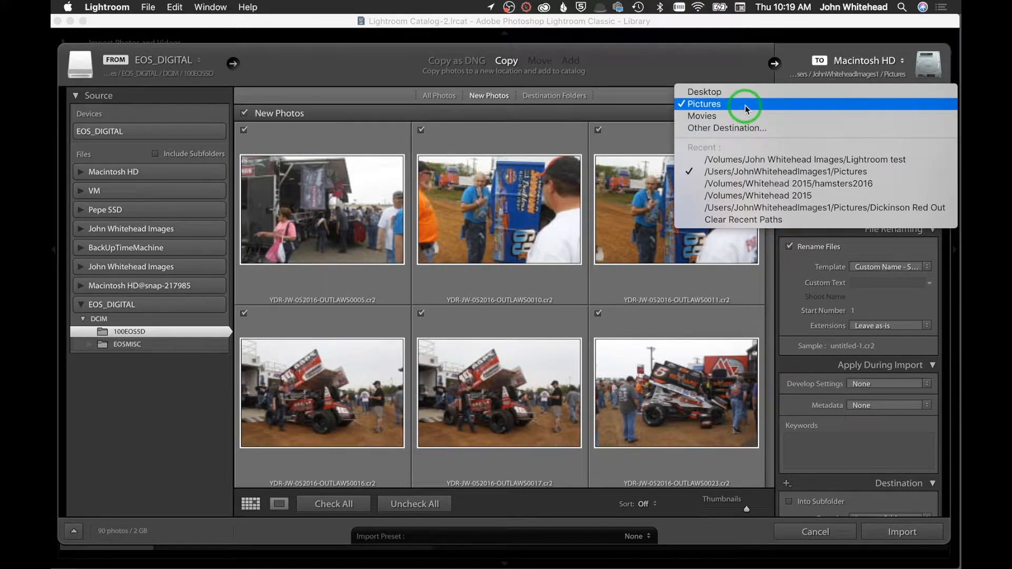
pyautogui.click(753, 132)
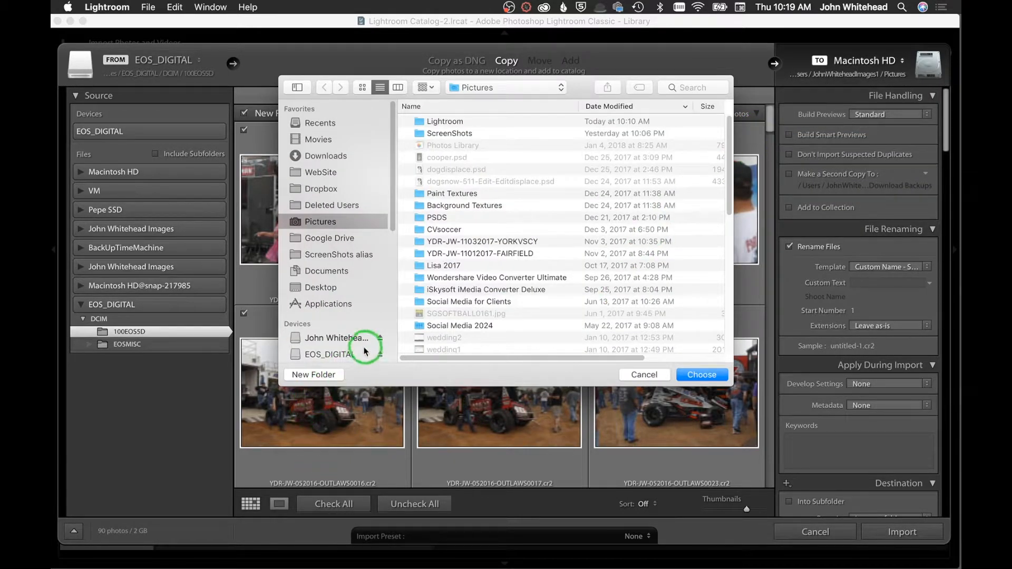
pyautogui.scroll(-6, 345, 338)
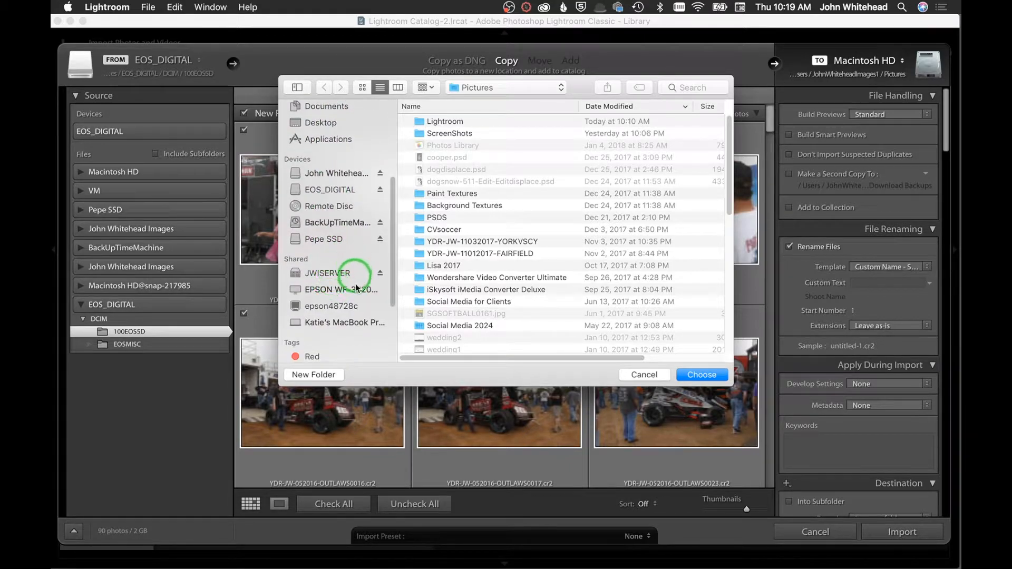
pyautogui.click(324, 240)
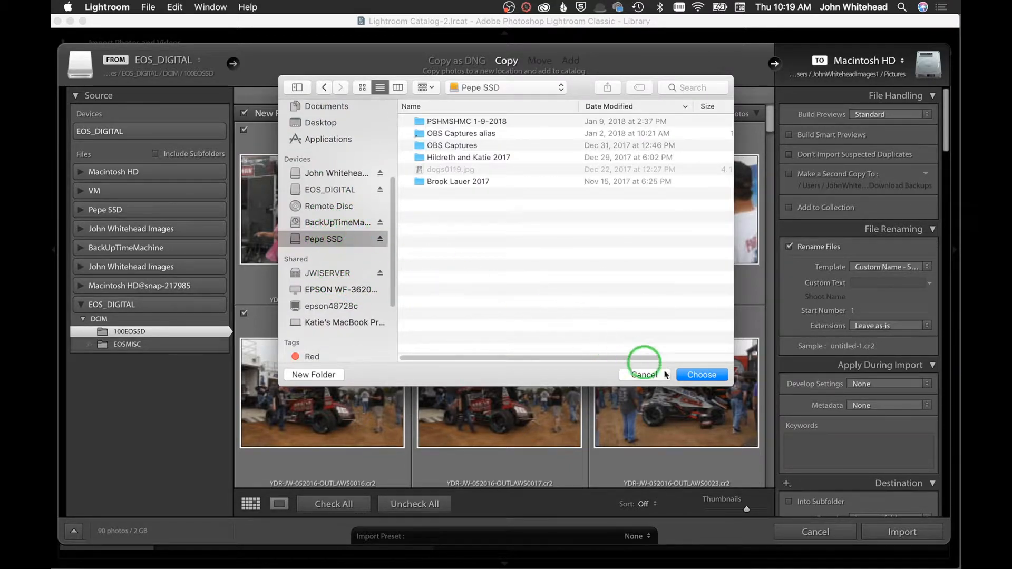
pyautogui.click(712, 375)
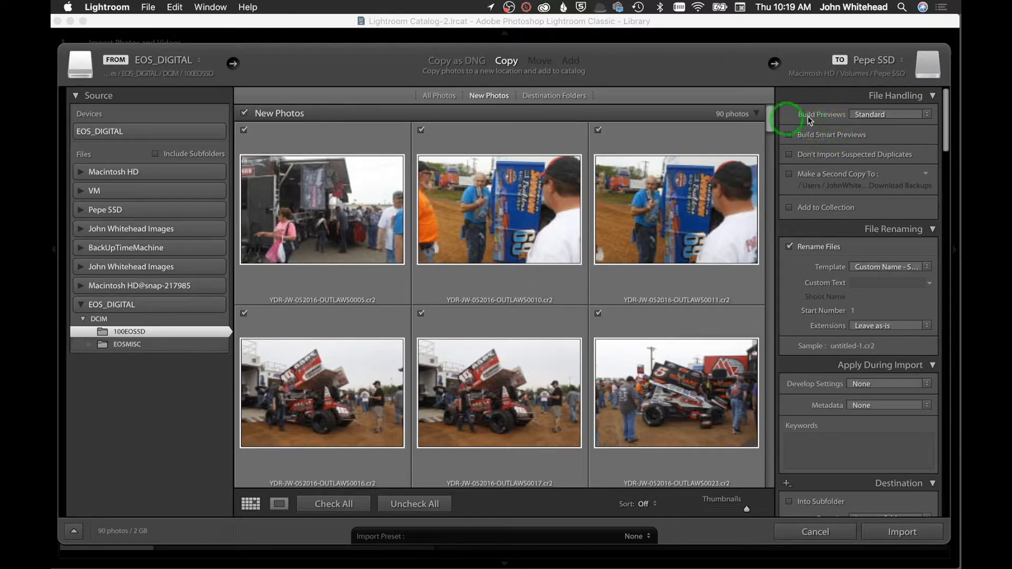
# Set Build Previews to Standard in the import's file handling options
pyautogui.click(933, 95)
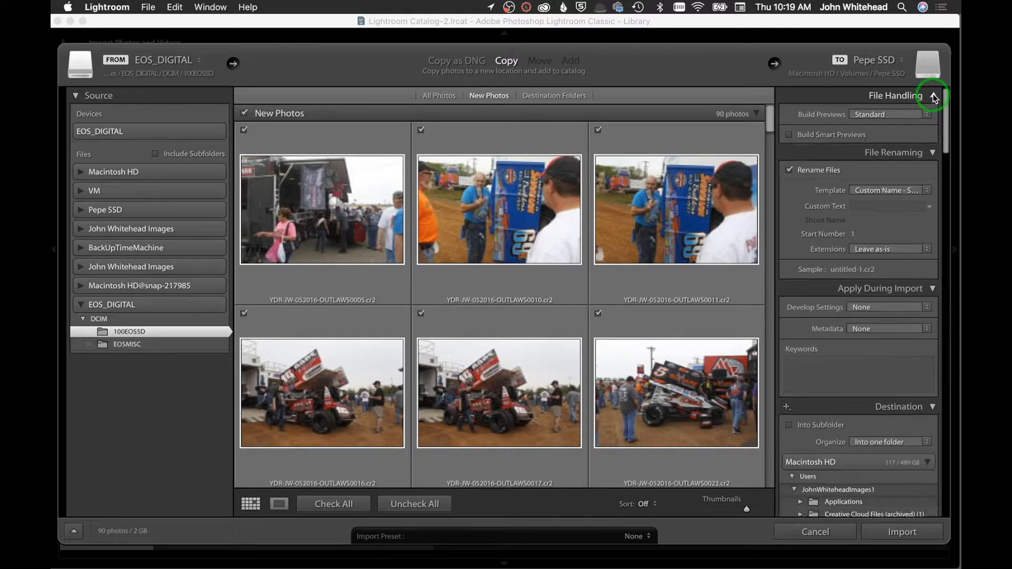
pyautogui.click(933, 96)
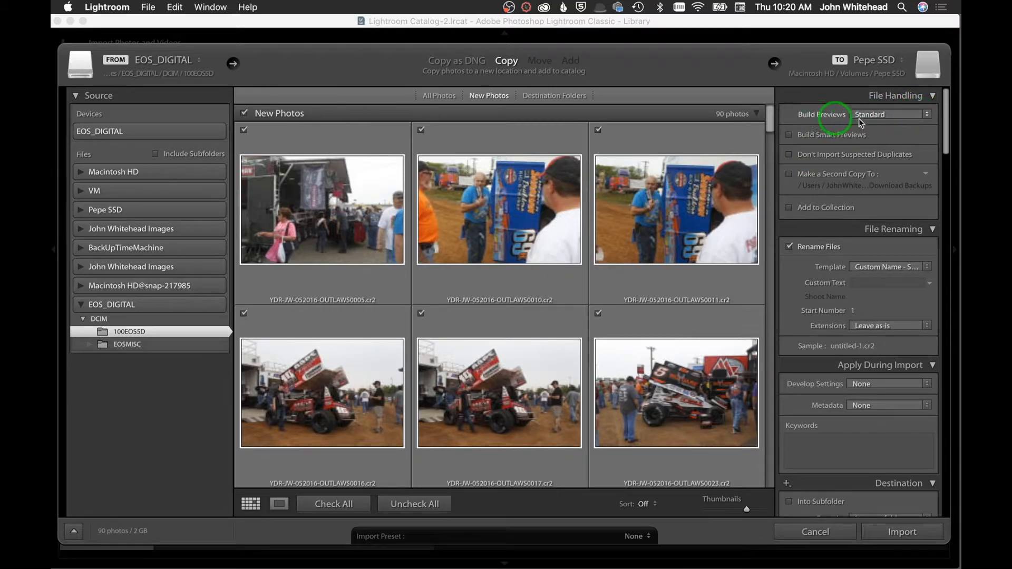
pyautogui.click(927, 114)
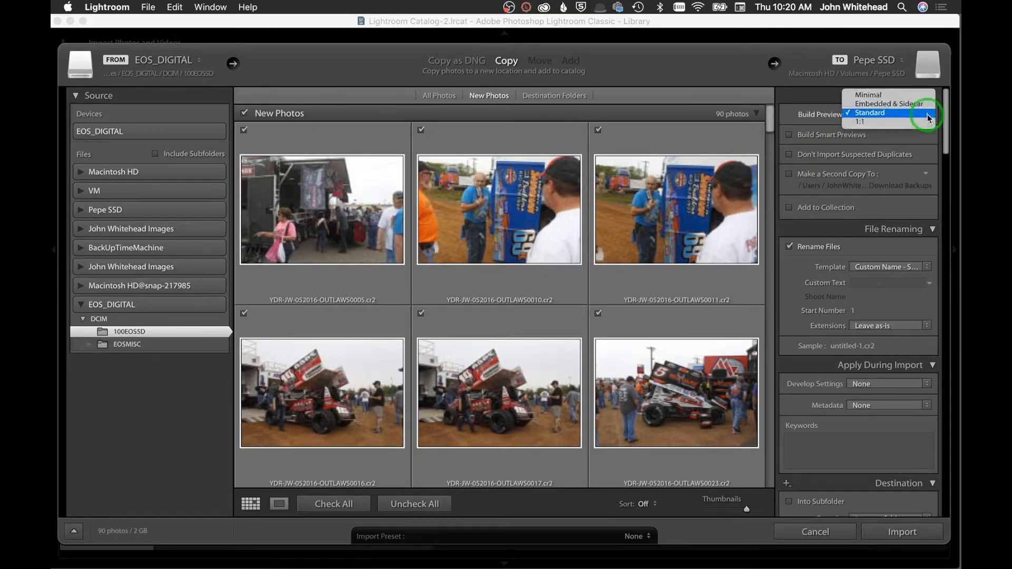
pyautogui.click(899, 113)
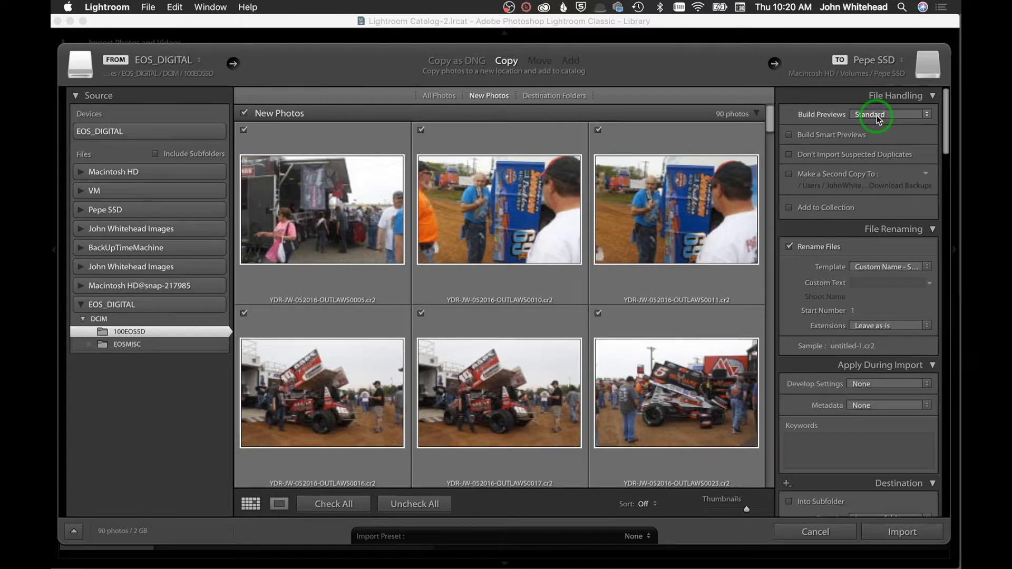
# Turn Build Smart Previews and Don't Import Suspected Duplicates on and back off
pyautogui.click(788, 134)
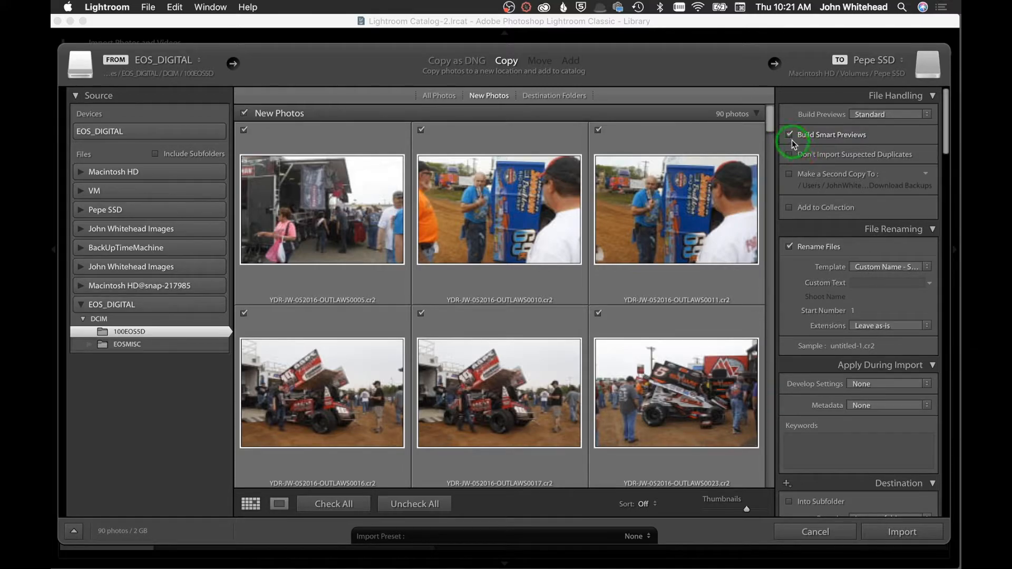
pyautogui.click(790, 134)
pyautogui.click(789, 155)
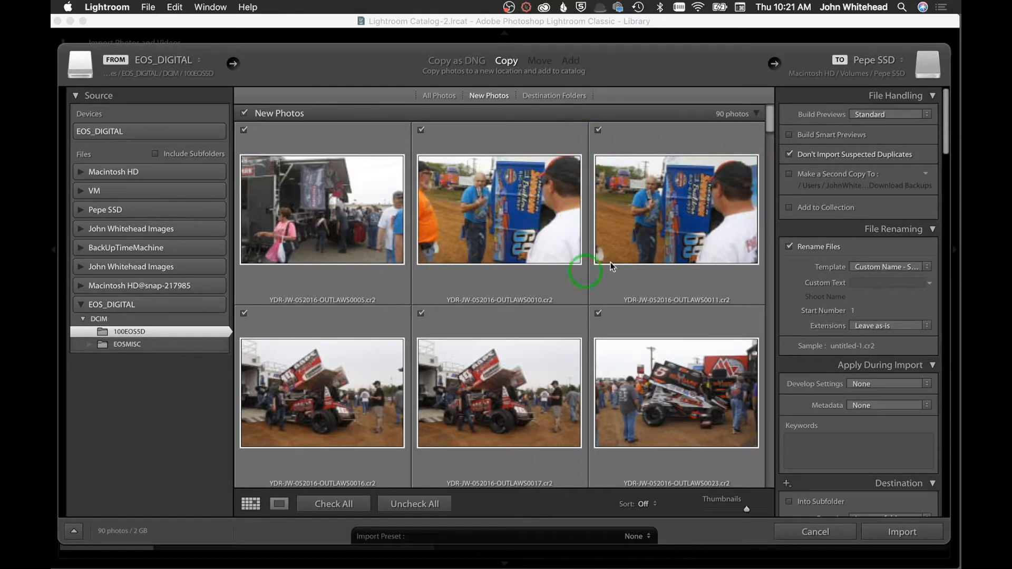
pyautogui.click(789, 154)
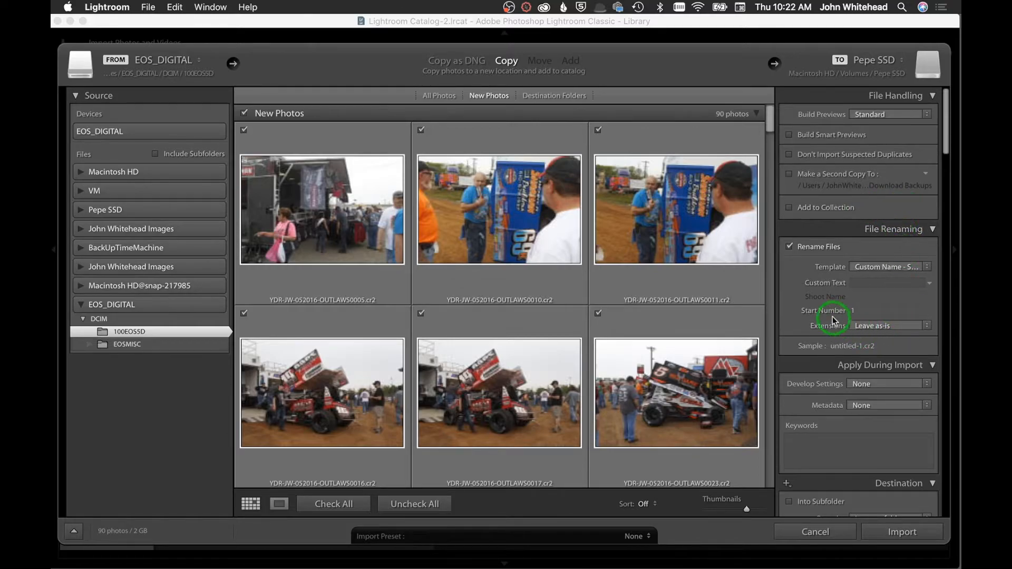
# Rename the imported files with the Custom Name - Sequence template and the custom text "Outlaws 1-1-2018"
pyautogui.scroll(-1, 880, 245)
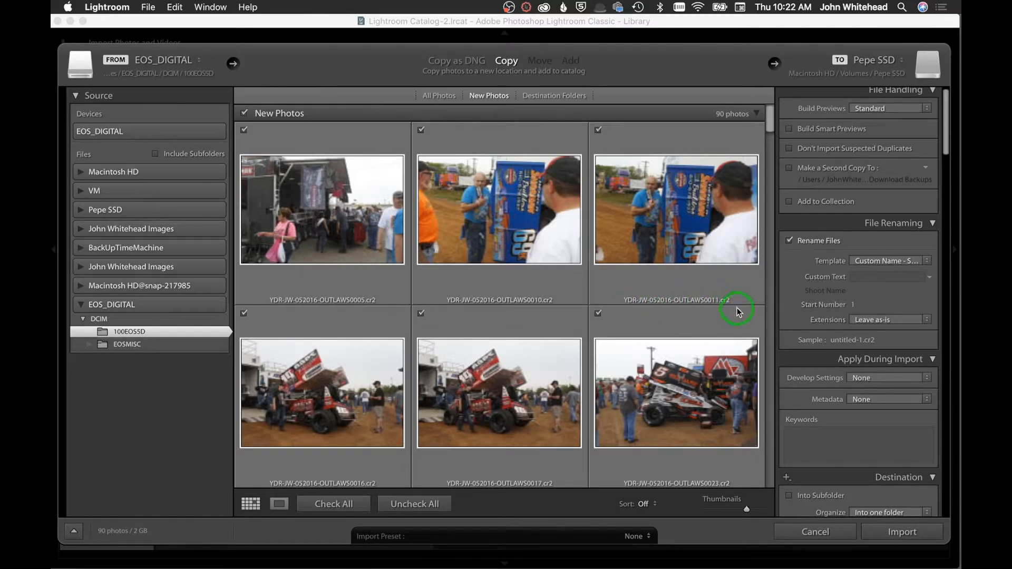
pyautogui.click(884, 262)
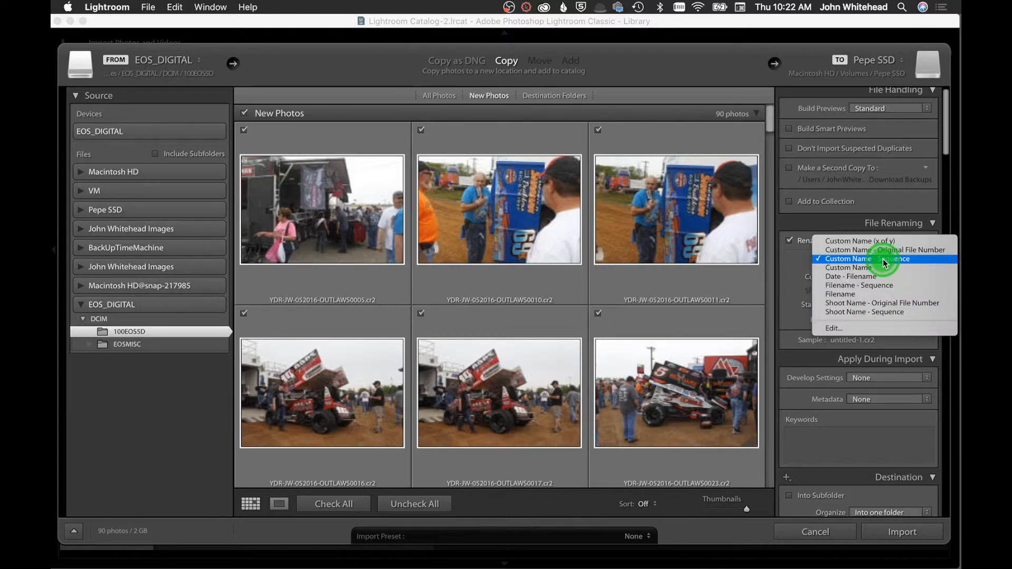
pyautogui.click(883, 258)
pyautogui.click(883, 258)
pyautogui.click(897, 259)
pyautogui.click(859, 276)
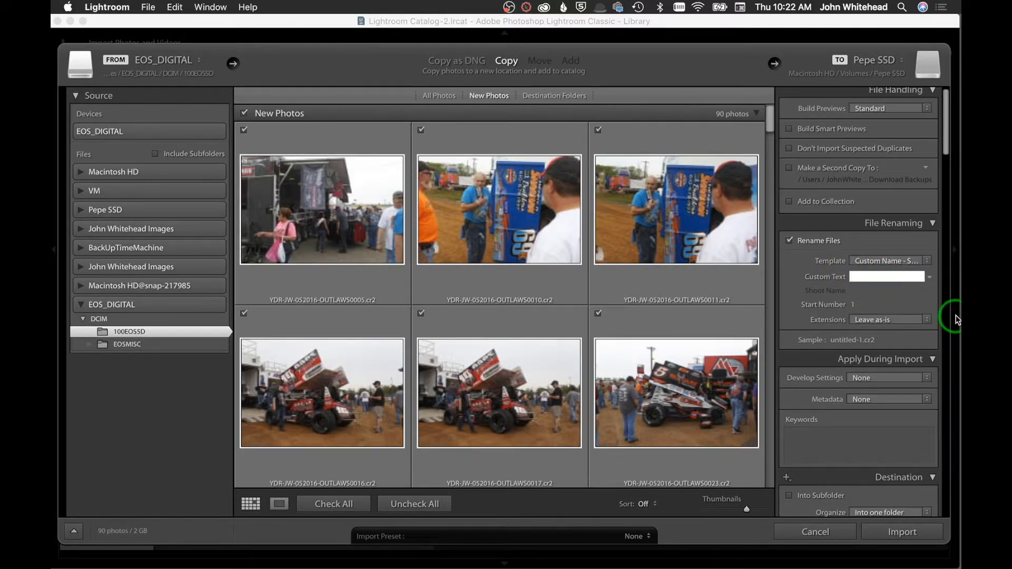
pyautogui.write('1-1-2018')
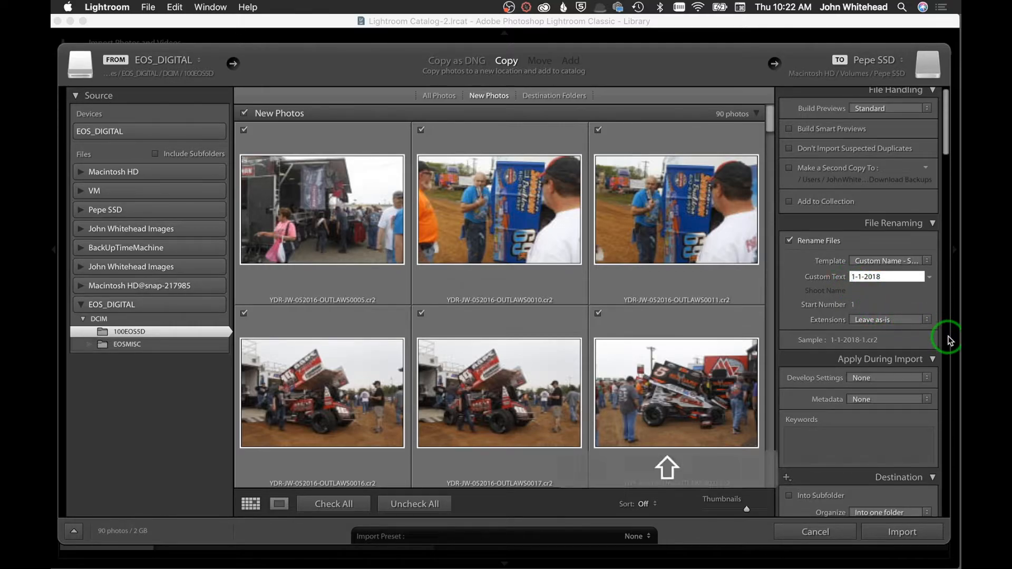
pyautogui.write('Outlaws')
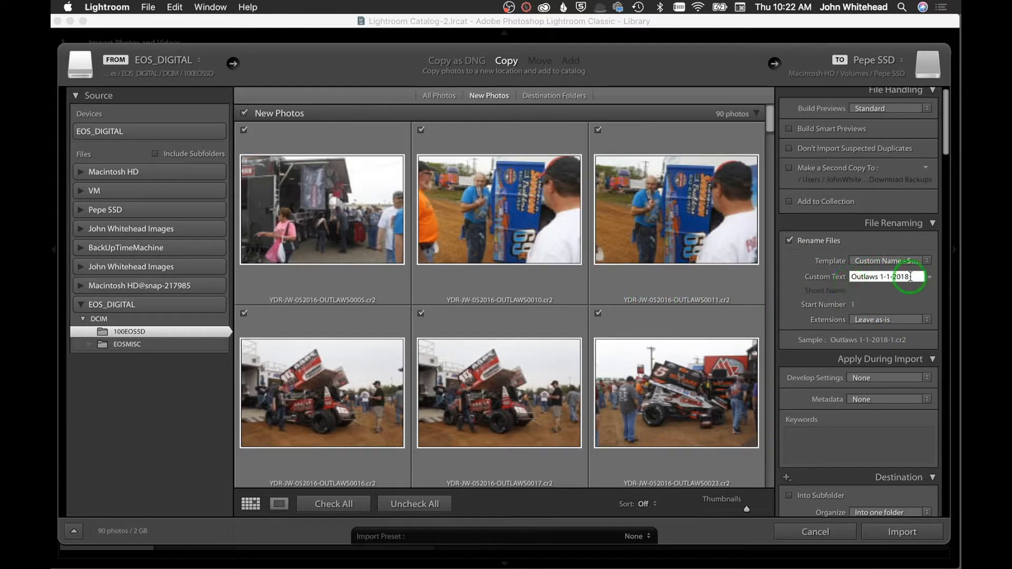
pyautogui.click(878, 277)
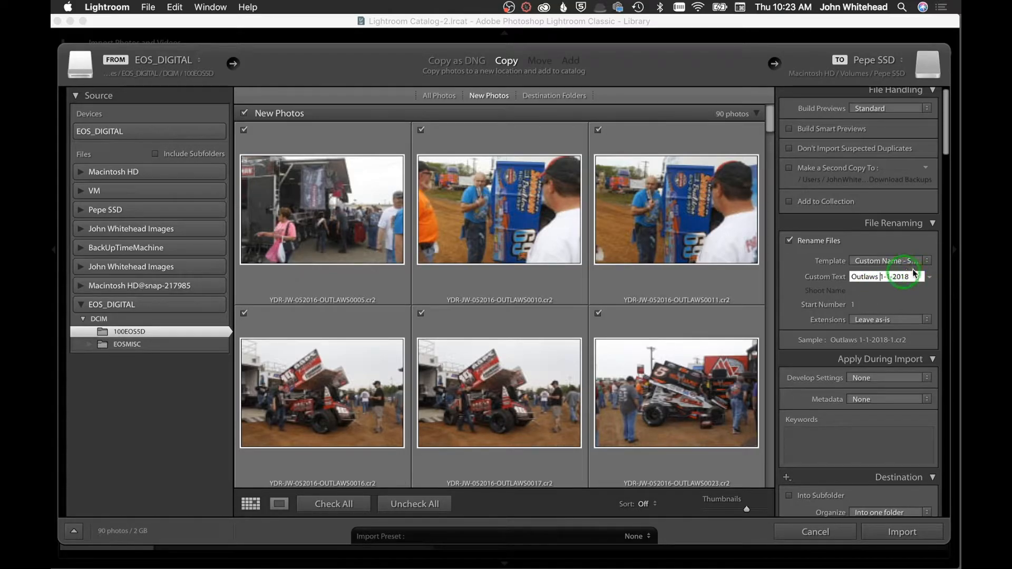
# Keep the develop settings applied during import at None
pyautogui.scroll(-2, 886, 276)
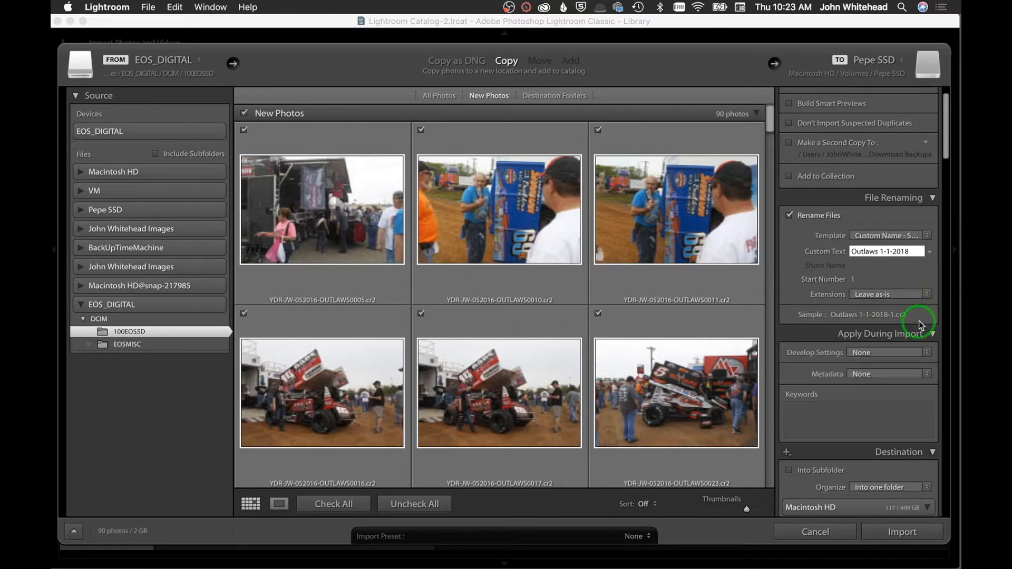
pyautogui.scroll(-1, 918, 320)
pyautogui.scroll(-2, 916, 271)
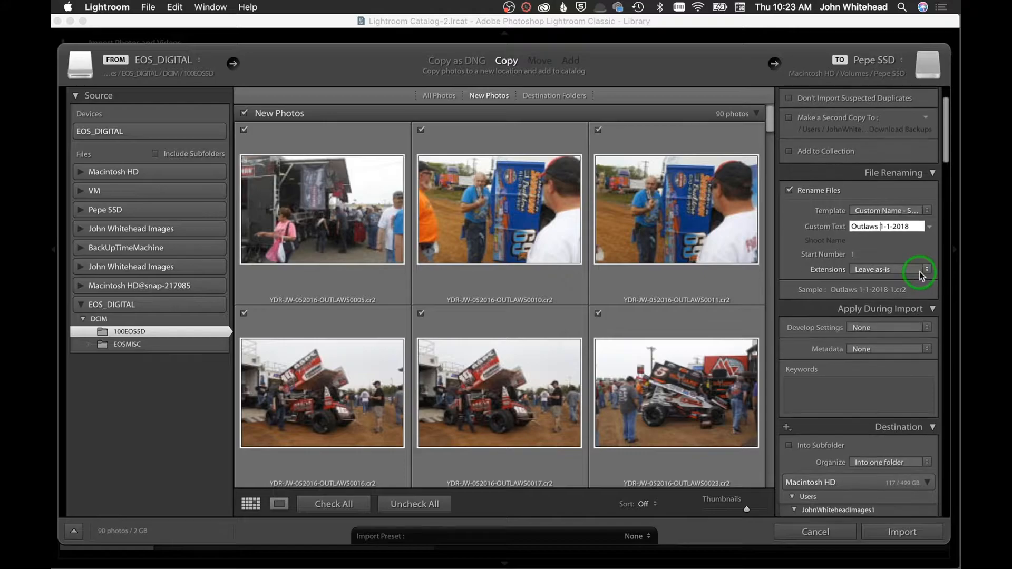
pyautogui.click(876, 328)
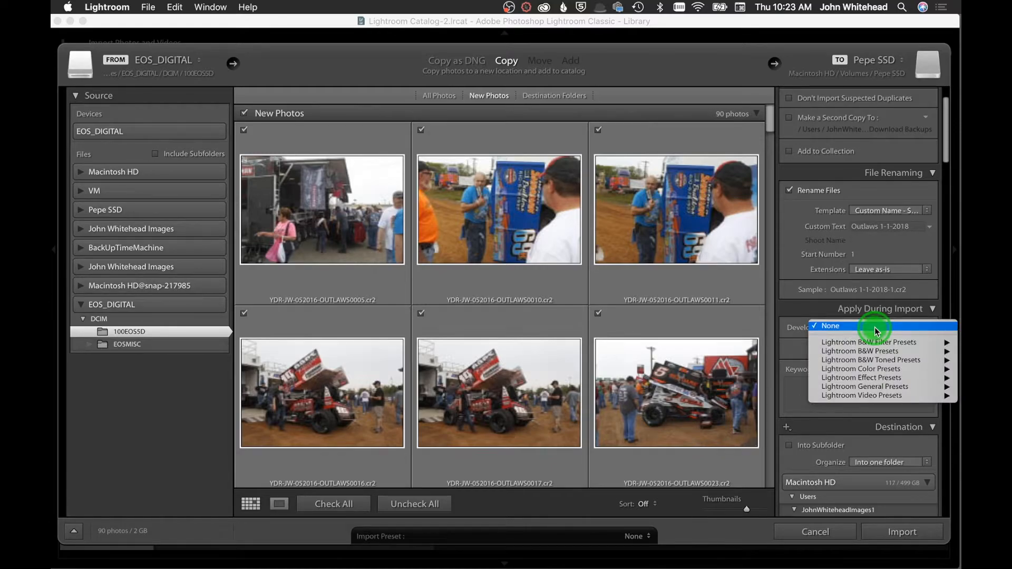
pyautogui.click(874, 327)
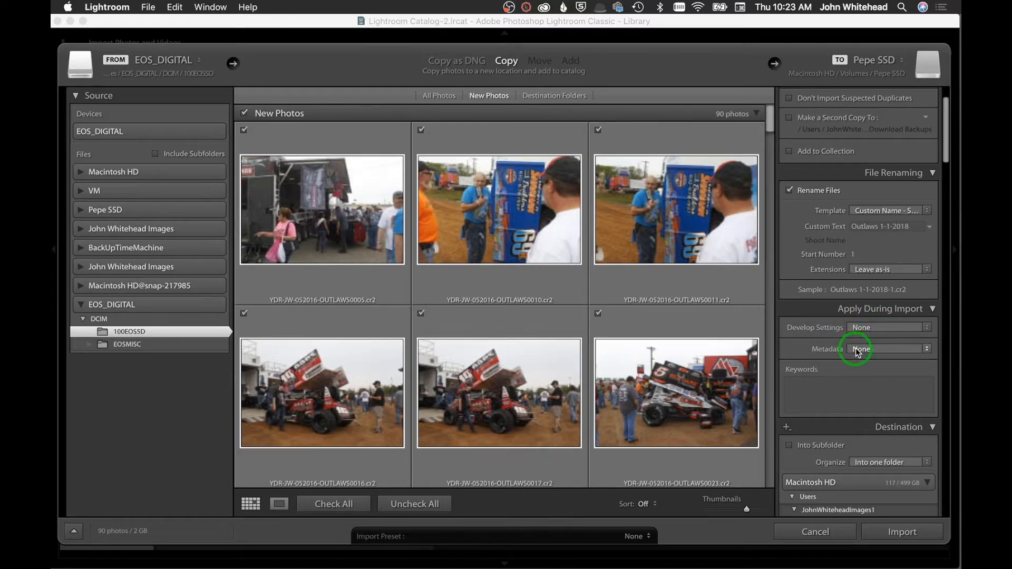
# Start a new metadata preset for the import and move its dialog slightly aside
pyautogui.click(925, 349)
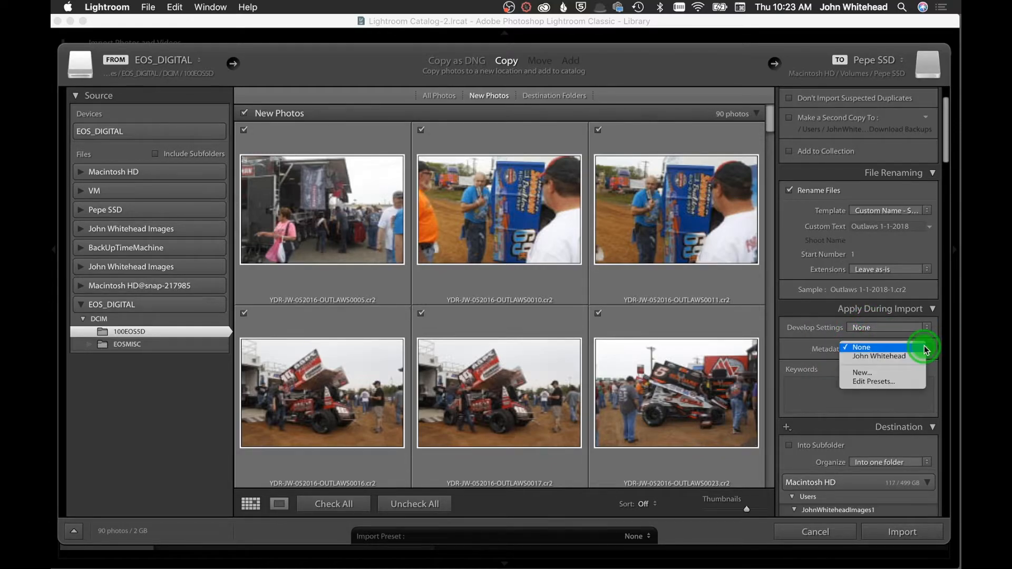
pyautogui.click(901, 373)
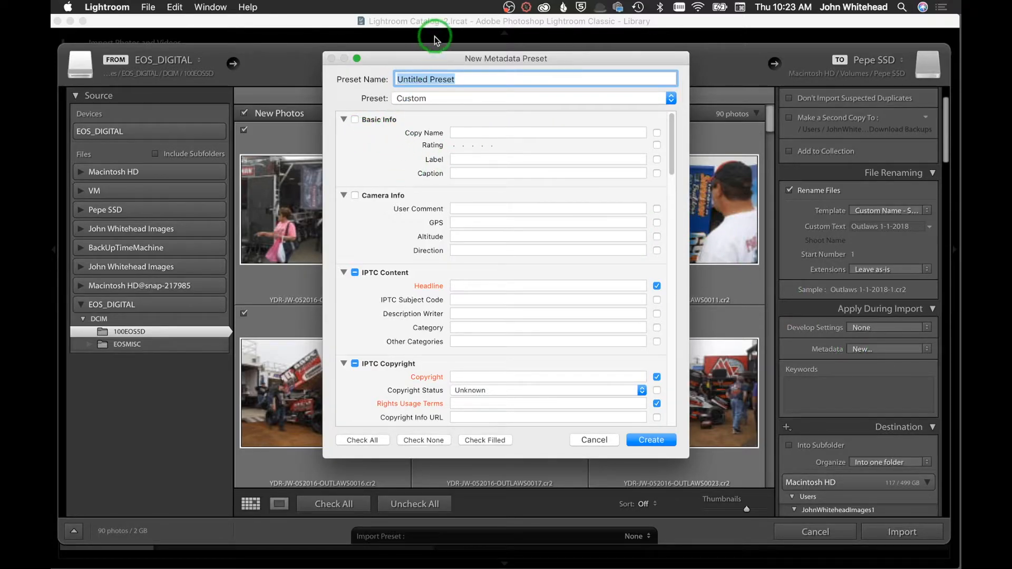
pyautogui.moveTo(428, 57); pyautogui.dragTo(463, 55)
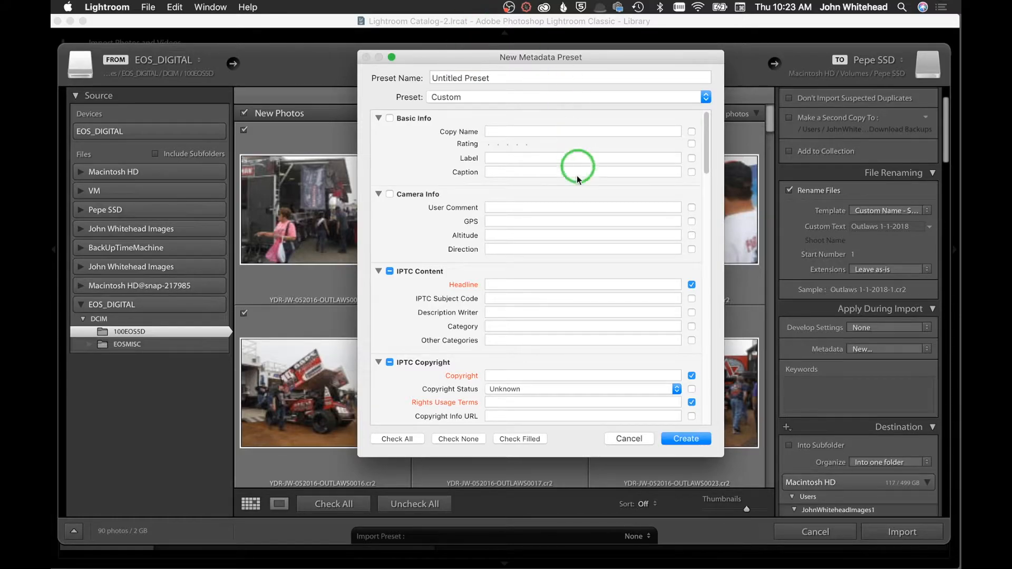
# Examine the new metadata preset's field groups from Basic Info through IPTC Copyright and Creator to Keywords, briefly switching Camera Info on and off
pyautogui.scroll(-5, 571, 191)
pyautogui.scroll(-10, 570, 194)
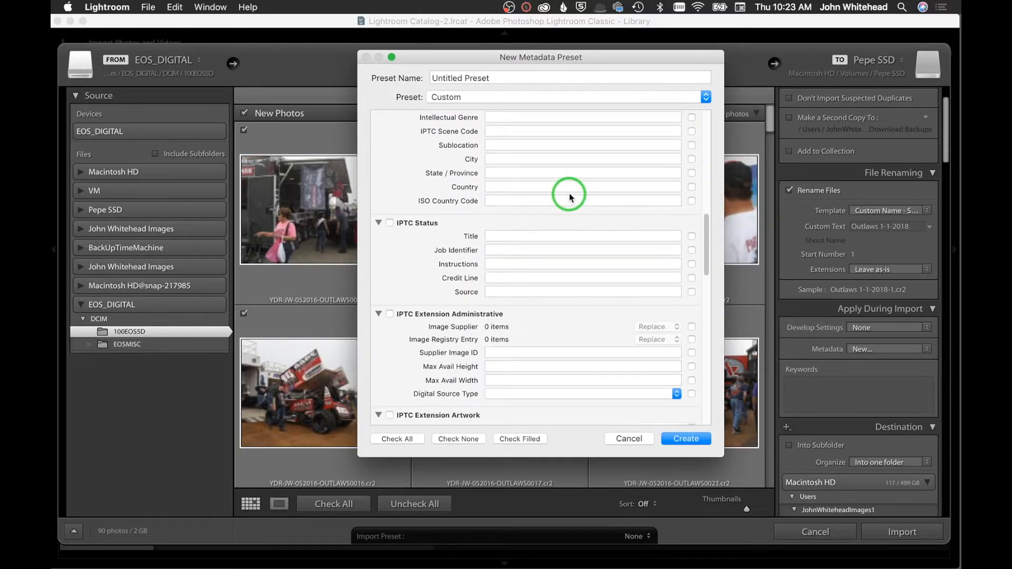
pyautogui.scroll(15, 571, 192)
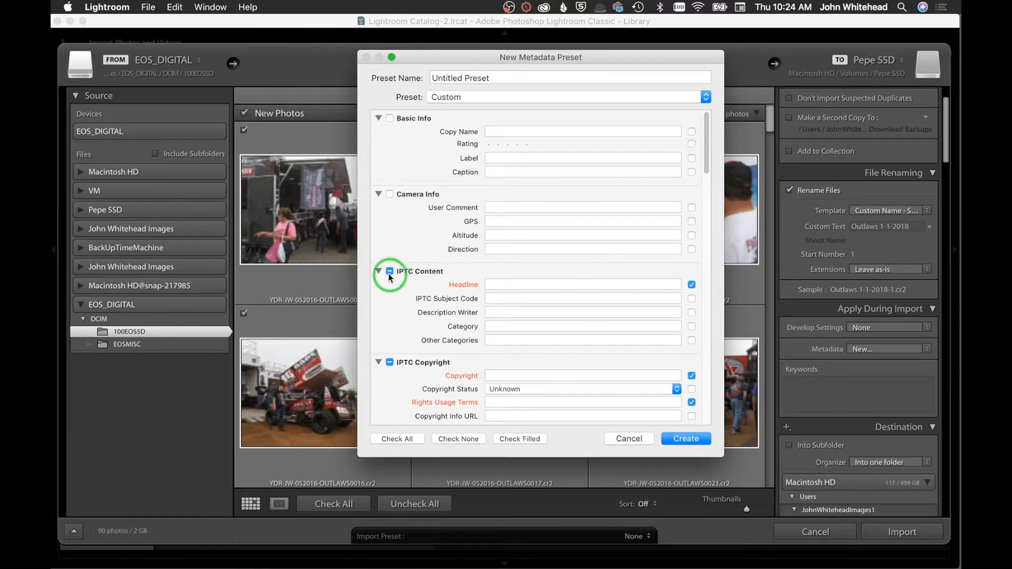
pyautogui.click(390, 193)
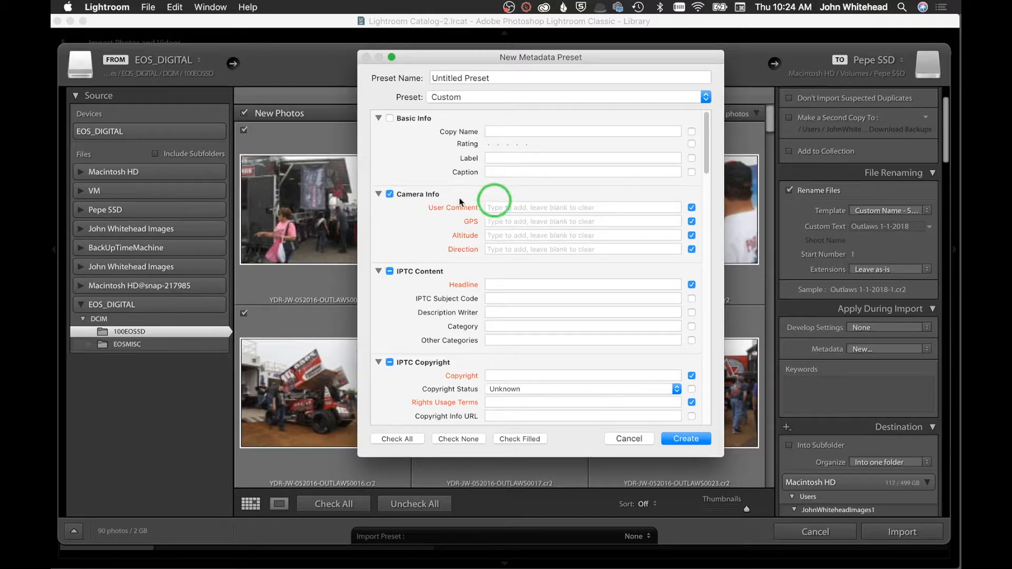
pyautogui.click(389, 193)
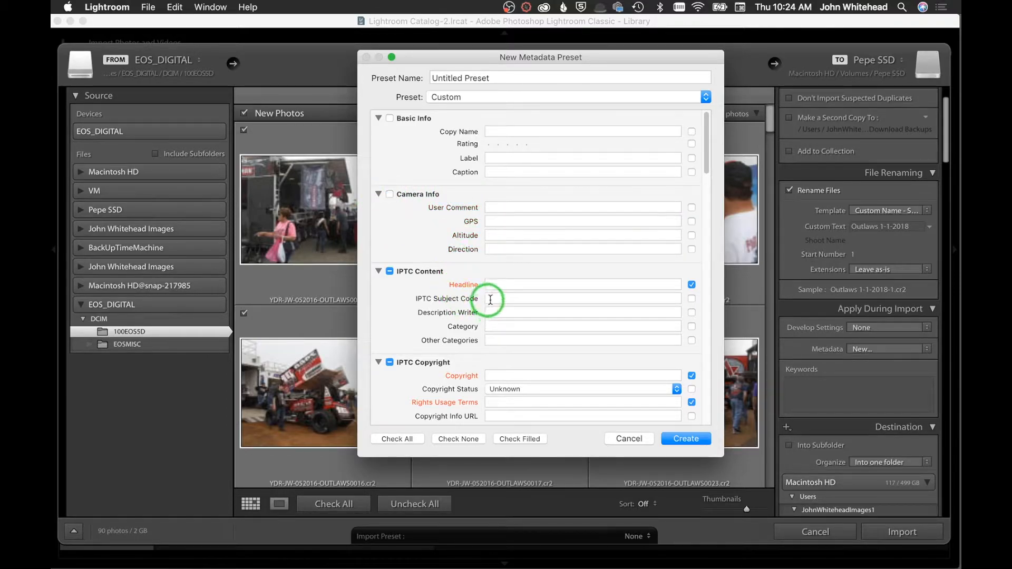
pyautogui.scroll(-1, 495, 300)
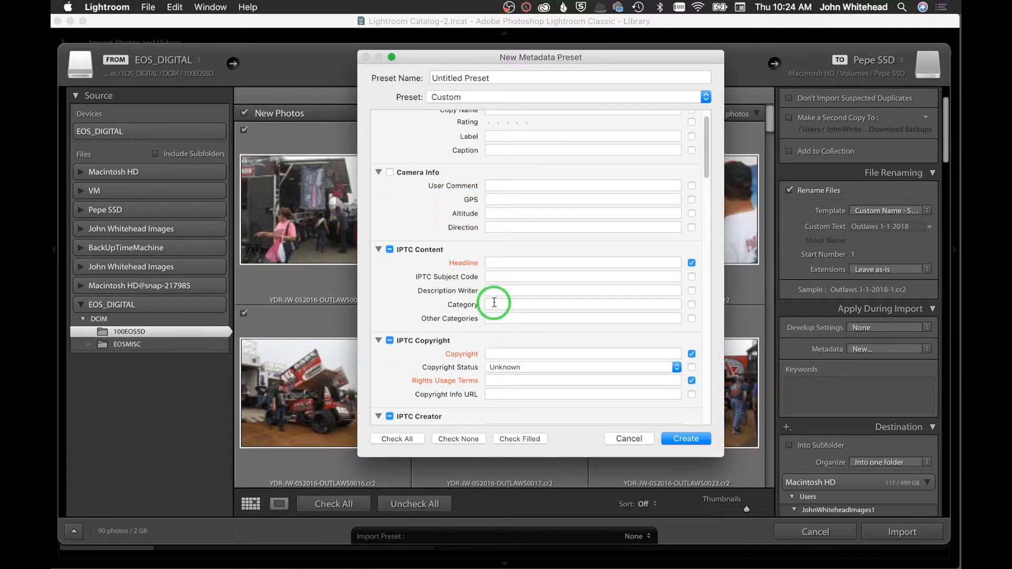
pyautogui.click(502, 354)
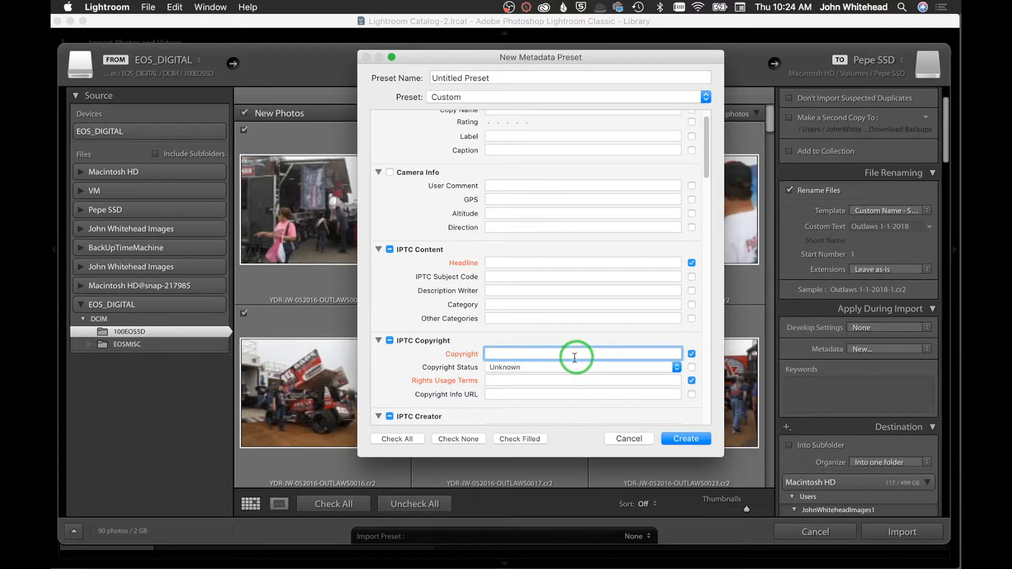
pyautogui.scroll(-5, 578, 357)
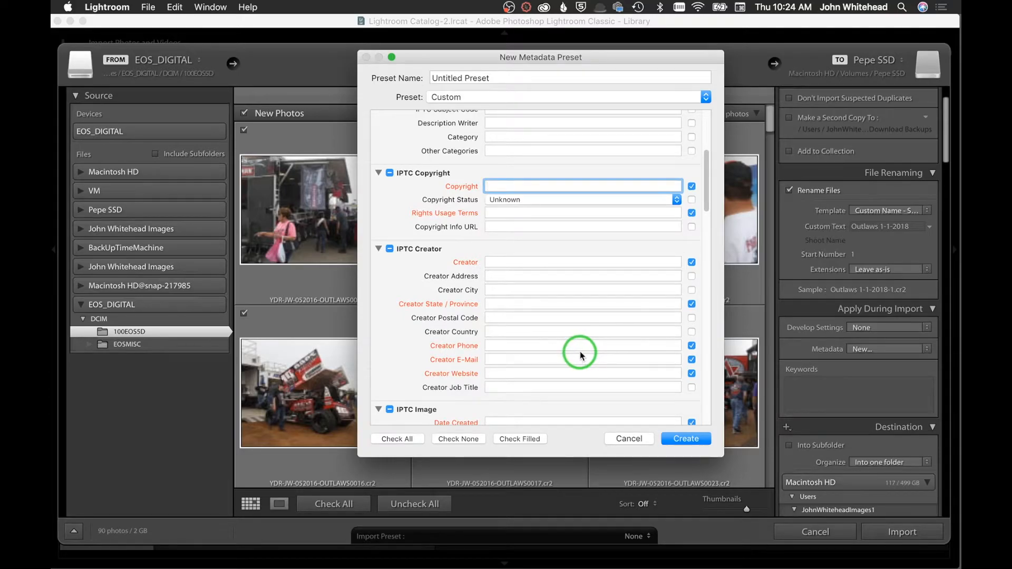
pyautogui.scroll(-3, 578, 352)
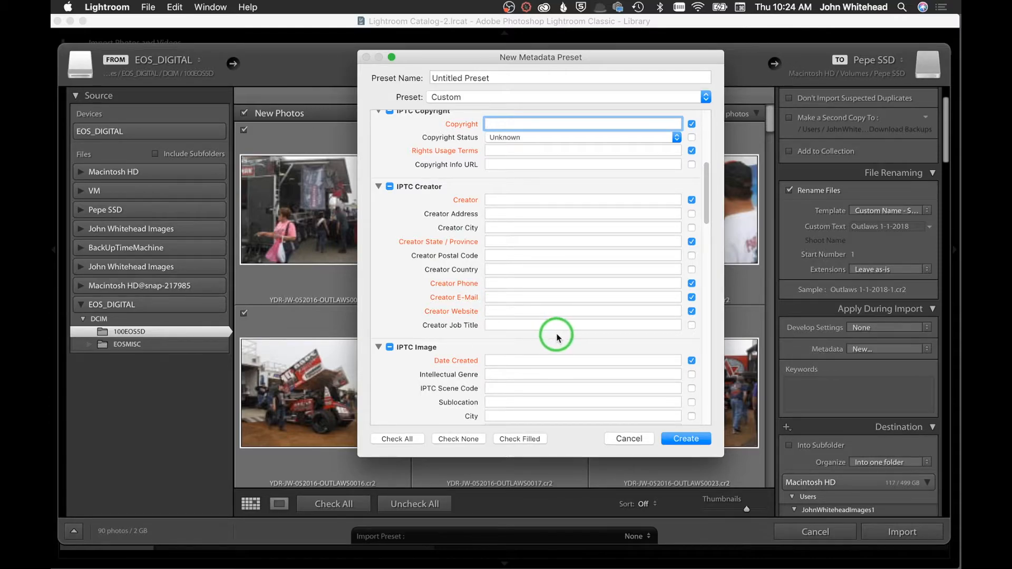
pyautogui.scroll(-15, 555, 319)
pyautogui.scroll(-20, 556, 319)
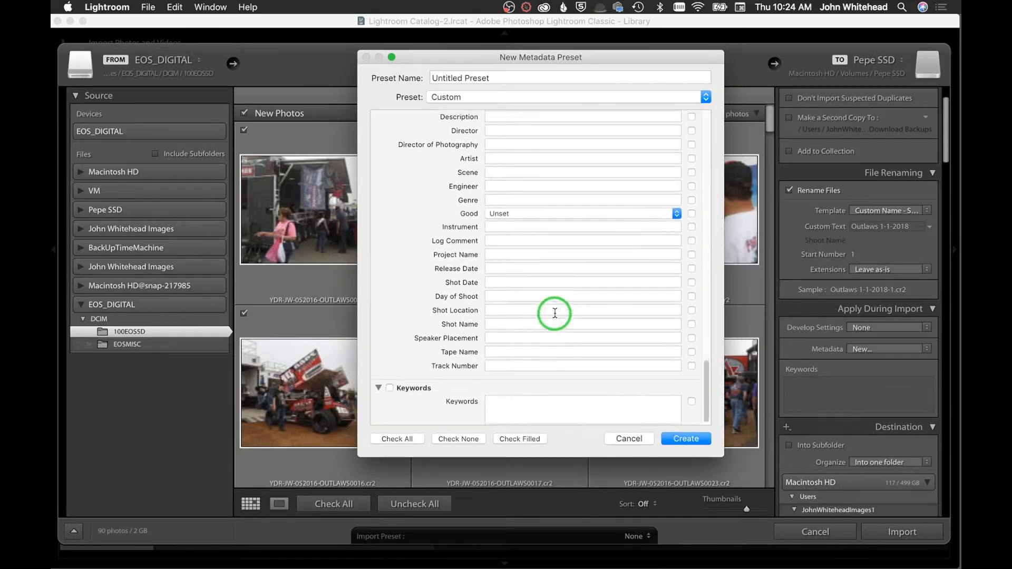
# Discard the new metadata preset and apply the existing preset bearing the photographer's name to the import
pyautogui.scroll(20, 555, 316)
pyautogui.scroll(-6, 554, 312)
pyautogui.scroll(-15, 554, 312)
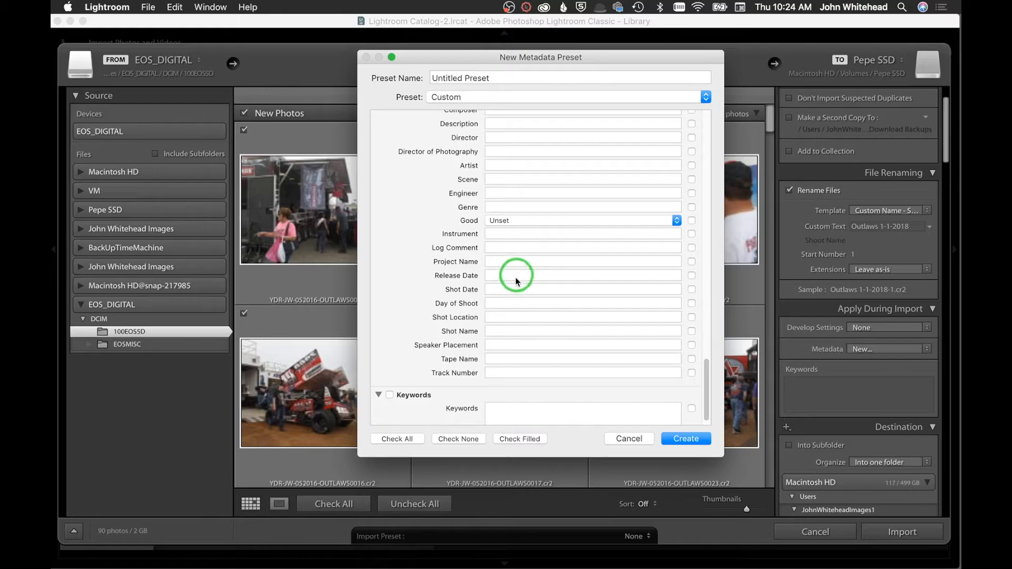
pyautogui.scroll(20, 517, 276)
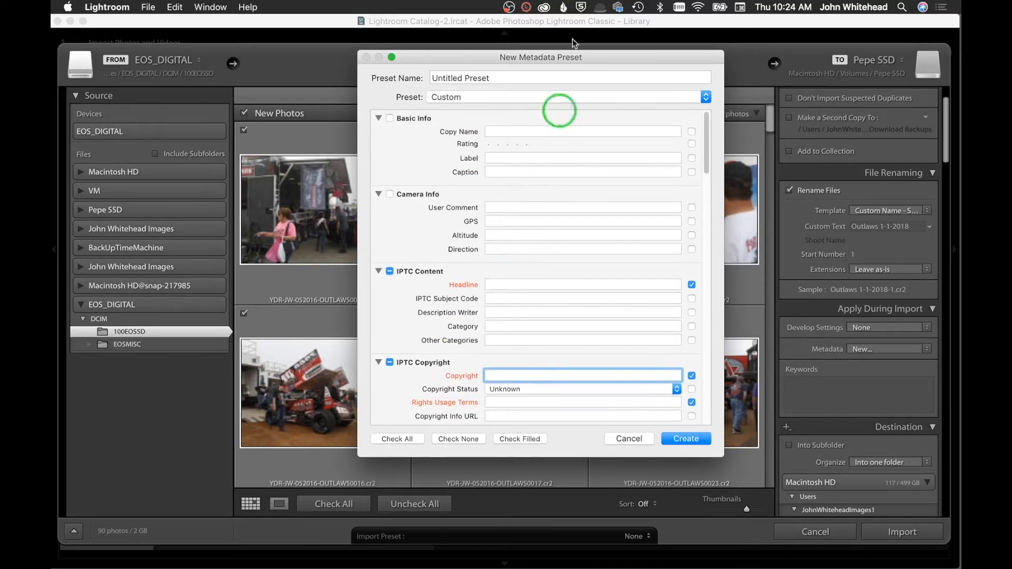
pyautogui.click(632, 439)
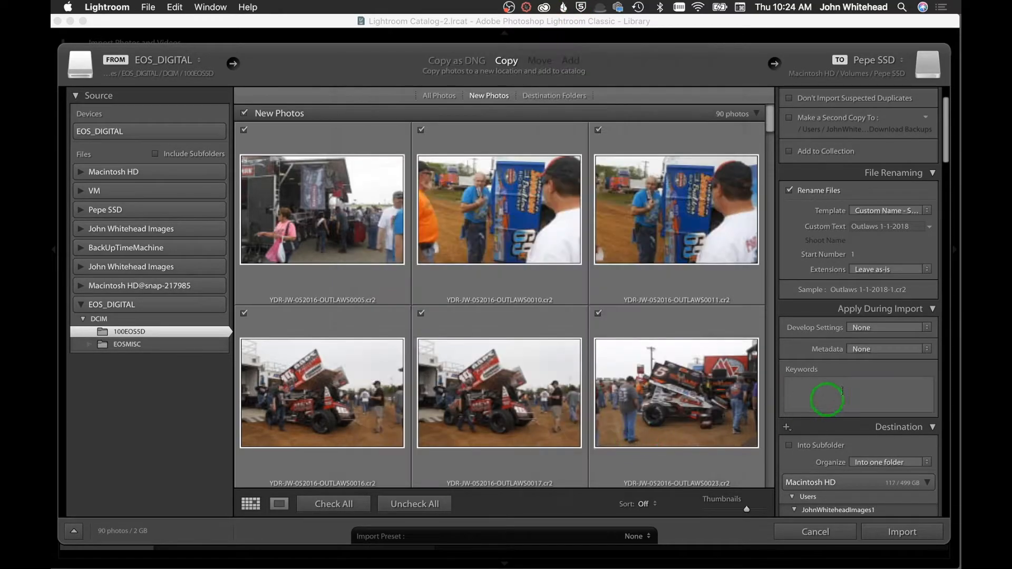
pyautogui.click(899, 348)
pyautogui.click(902, 359)
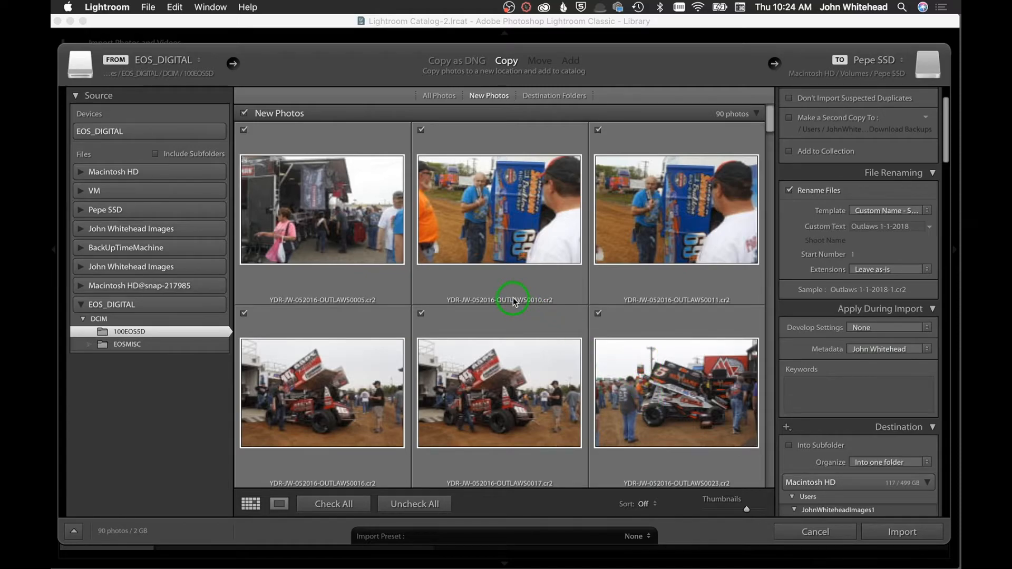
pyautogui.moveTo(514, 302)
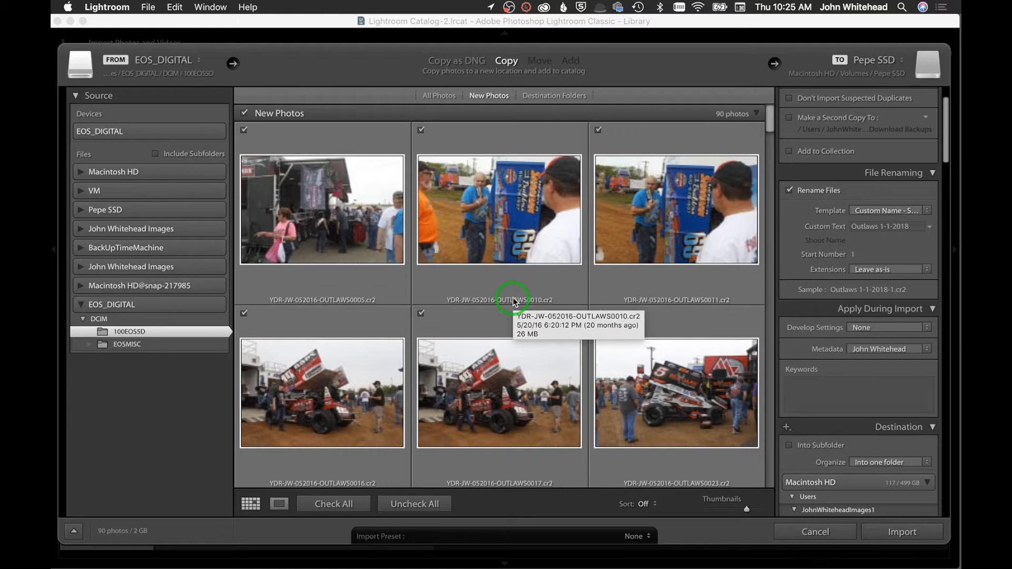
# Try organizing the destination by original folders and check the resulting folder on the Pepe SSD drive
pyautogui.scroll(-5, 851, 360)
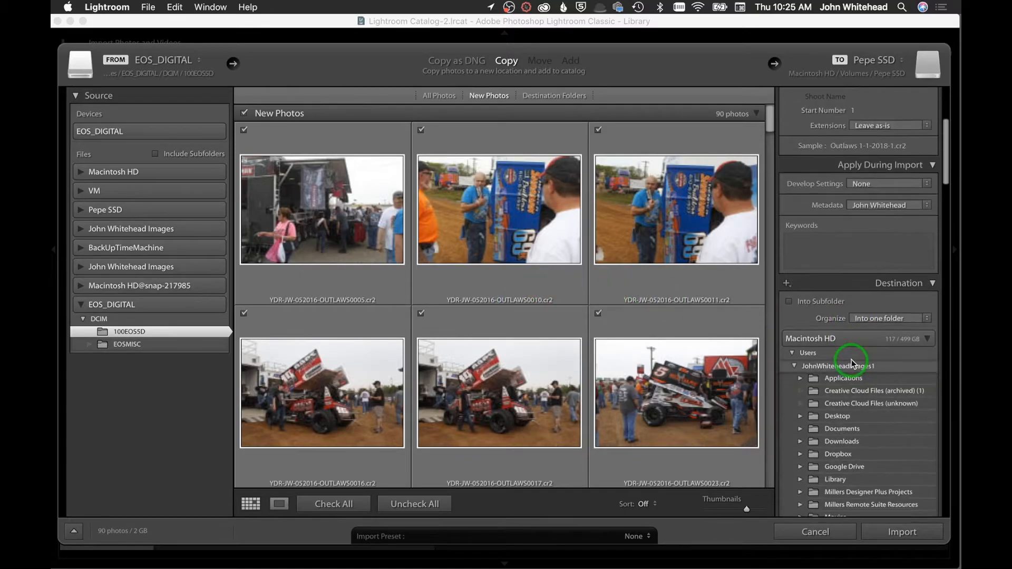
pyautogui.scroll(-1, 852, 359)
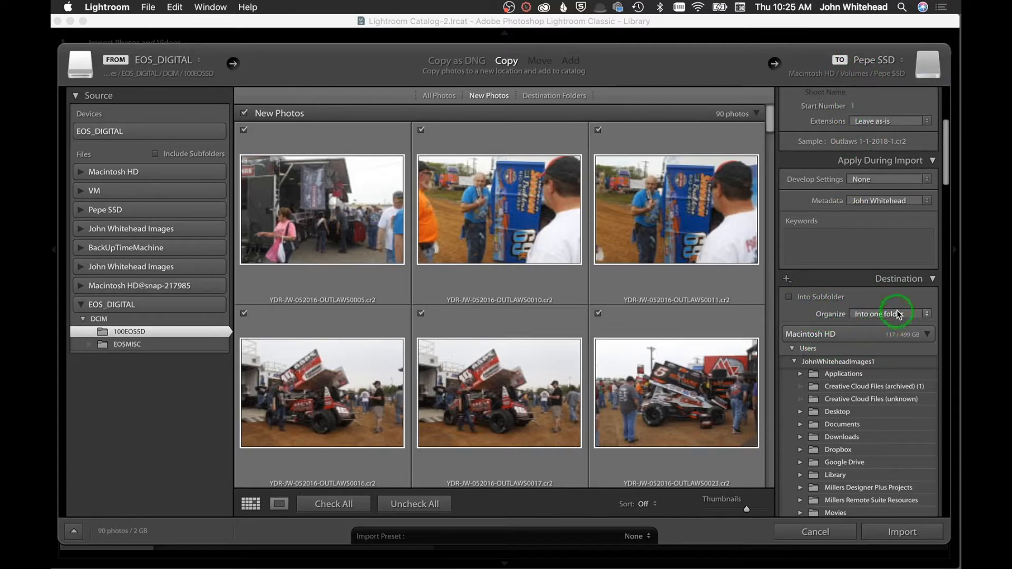
pyautogui.click(927, 314)
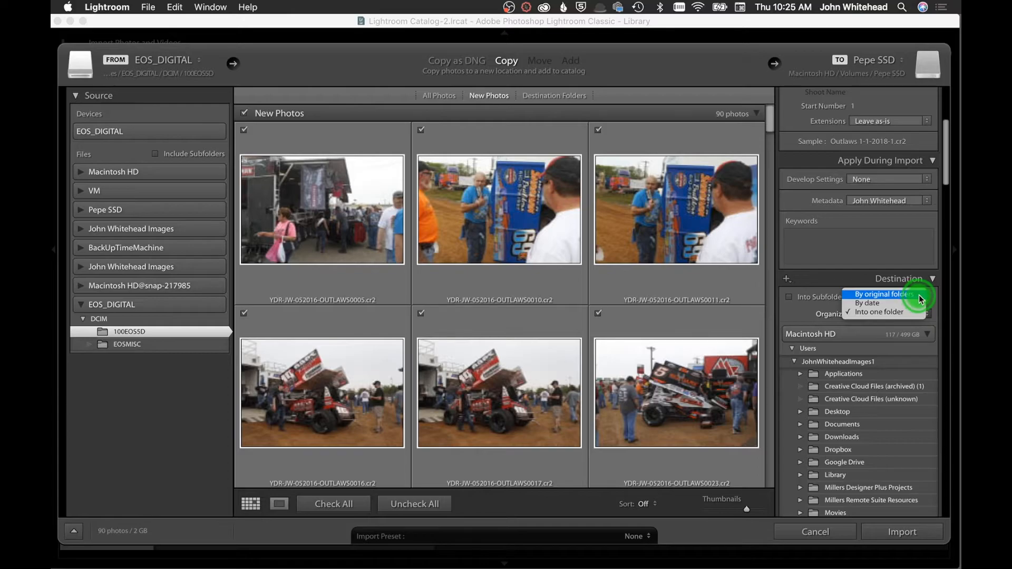
pyautogui.click(911, 293)
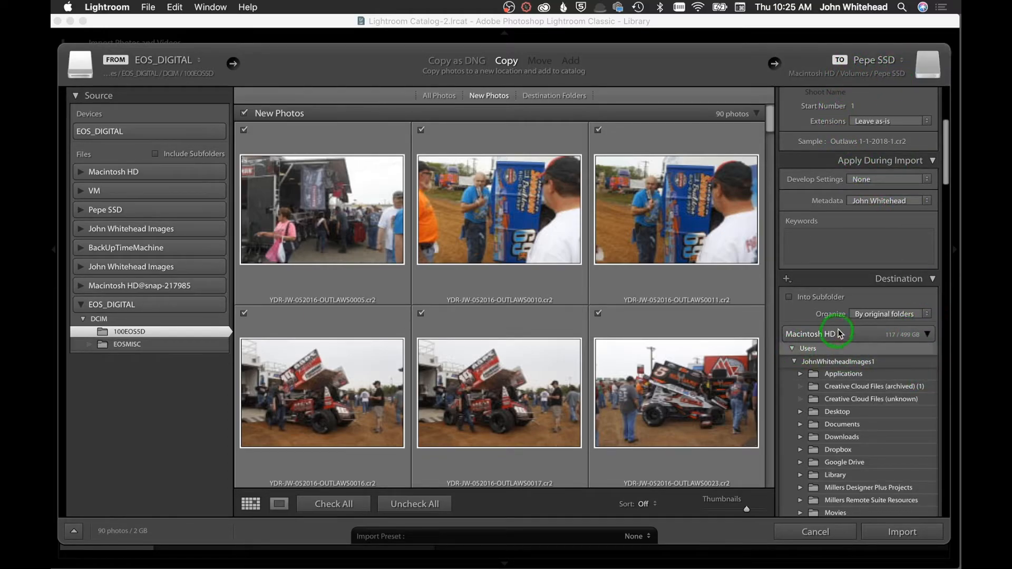
pyautogui.scroll(-1, 868, 443)
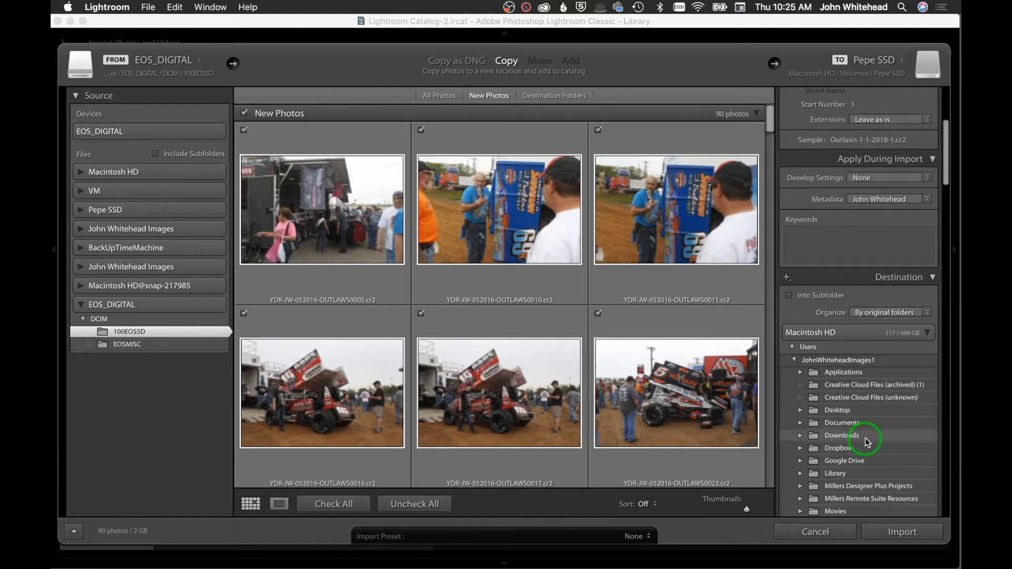
pyautogui.scroll(-15, 867, 441)
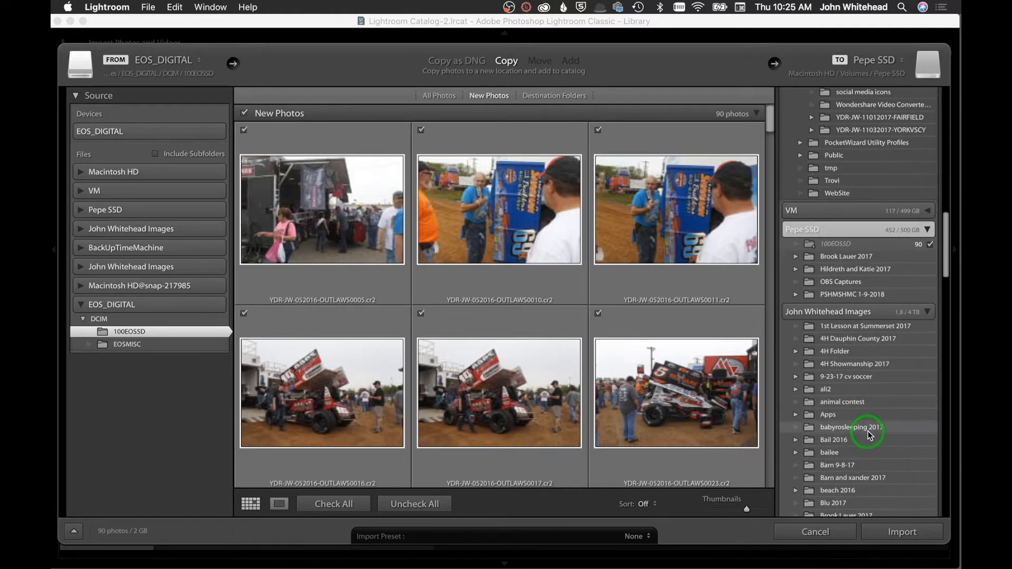
pyautogui.scroll(5, 868, 433)
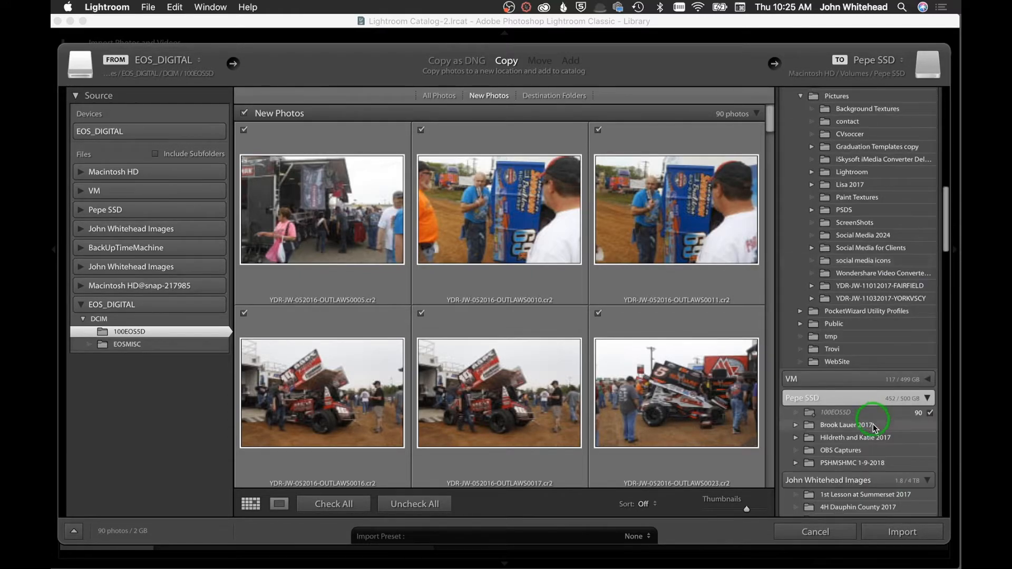
pyautogui.scroll(11, 884, 369)
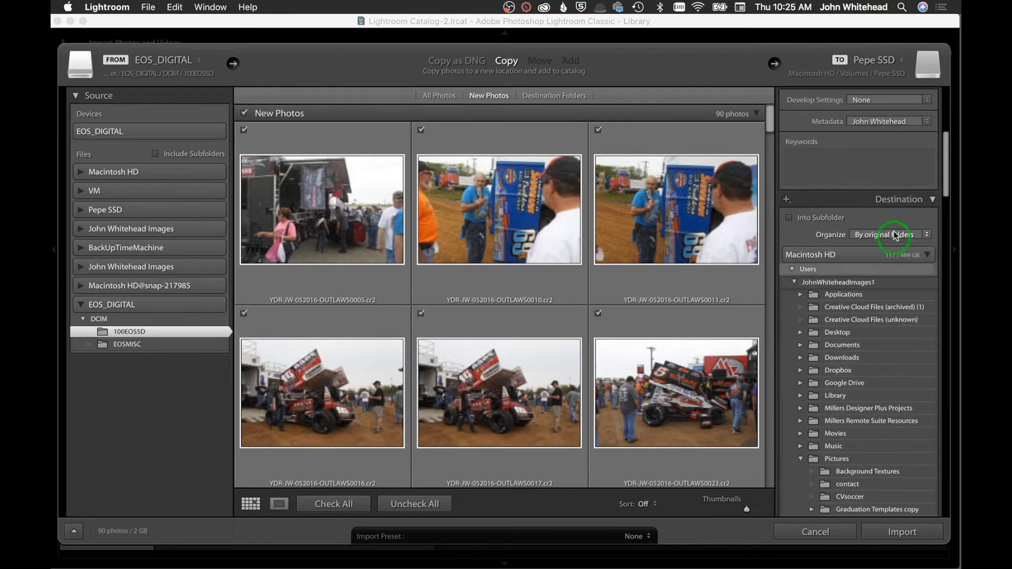
# Organize the destination into one folder and enable importing into a subfolder
pyautogui.click(920, 234)
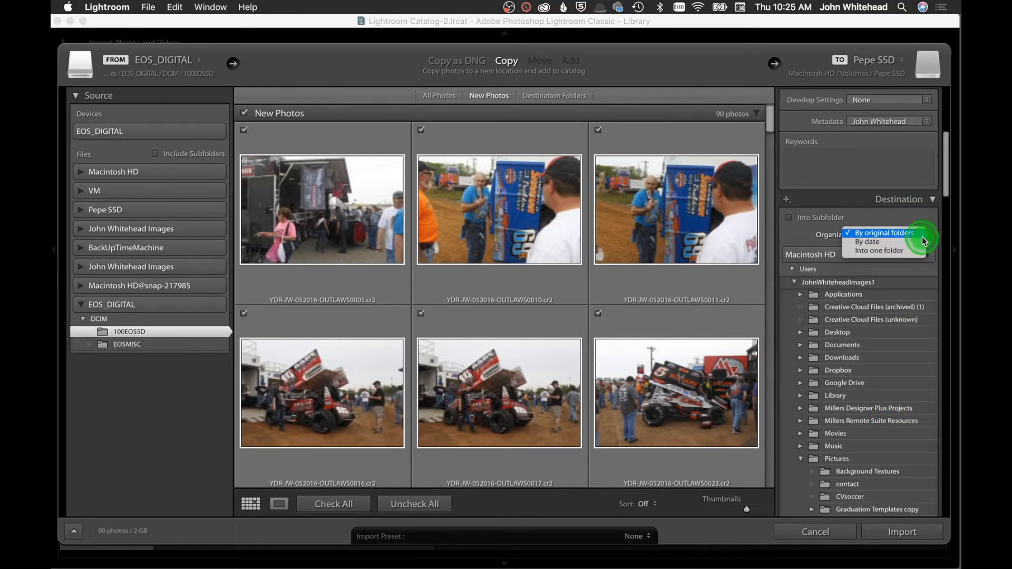
pyautogui.click(917, 250)
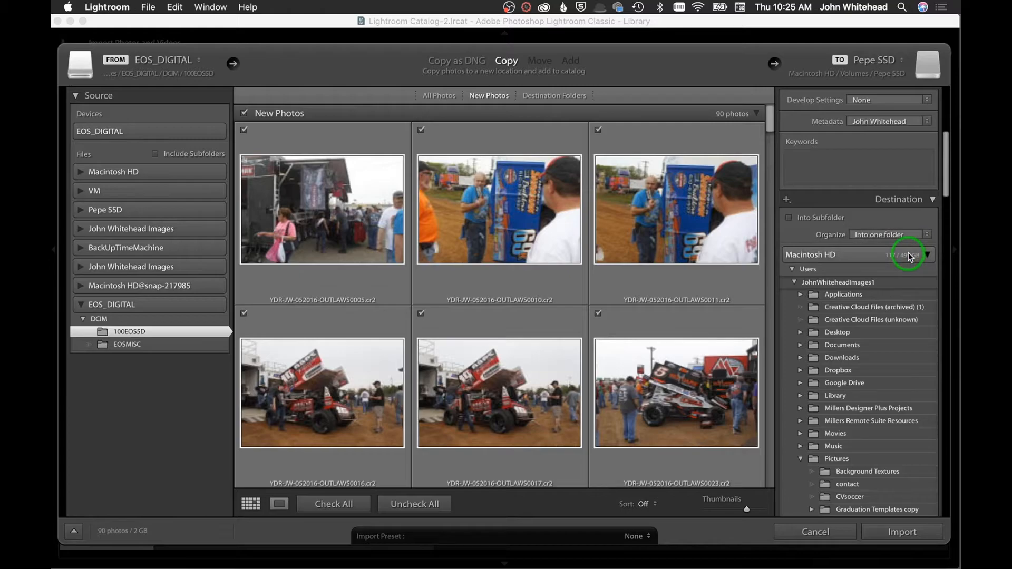
pyautogui.click(789, 218)
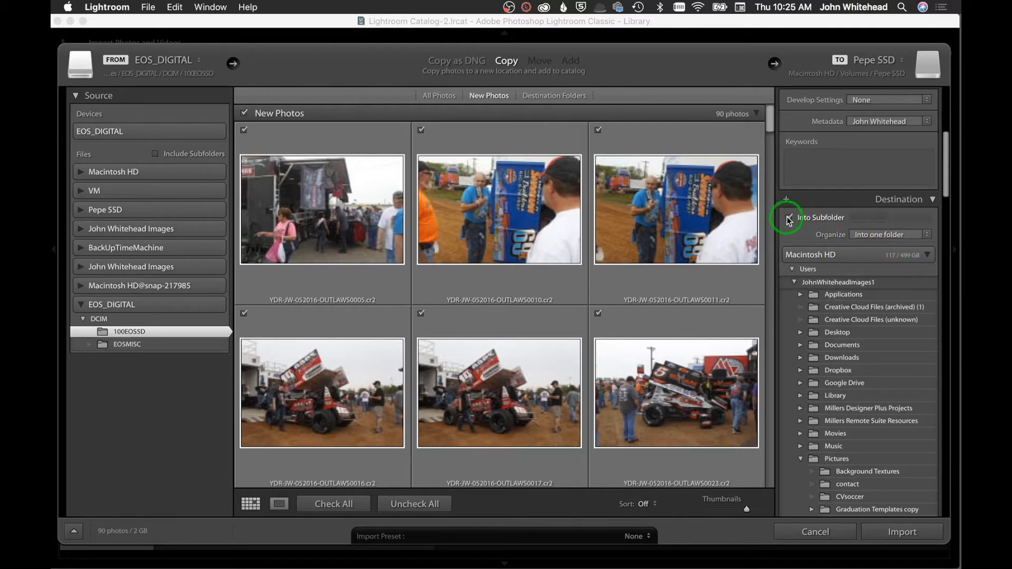
pyautogui.click(878, 219)
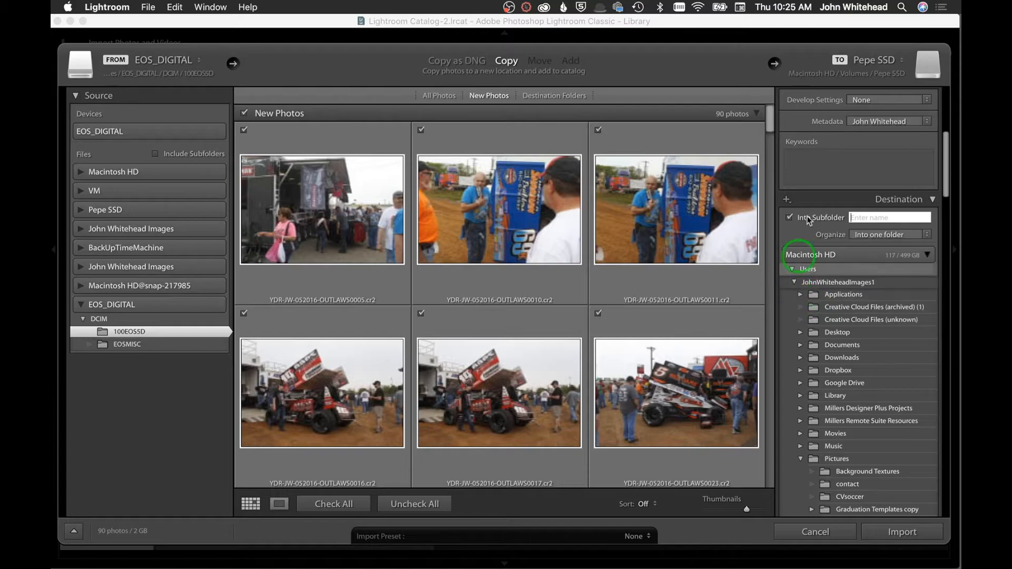
# Shorten the custom text for the renamed files to "Outlaws"
pyautogui.scroll(5, 848, 191)
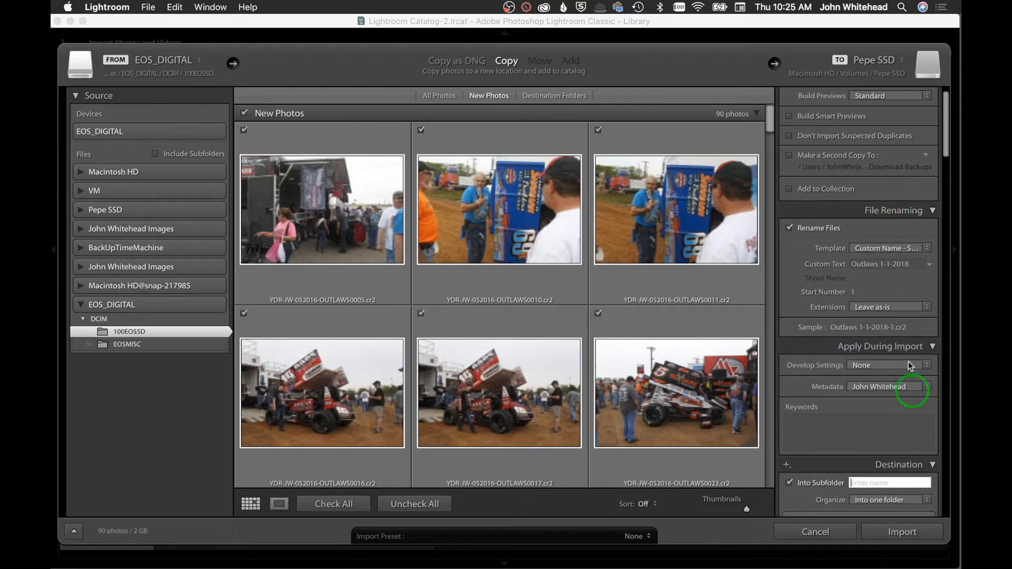
pyautogui.click(908, 268)
pyautogui.click(909, 268)
pyautogui.moveTo(908, 267); pyautogui.dragTo(882, 269)
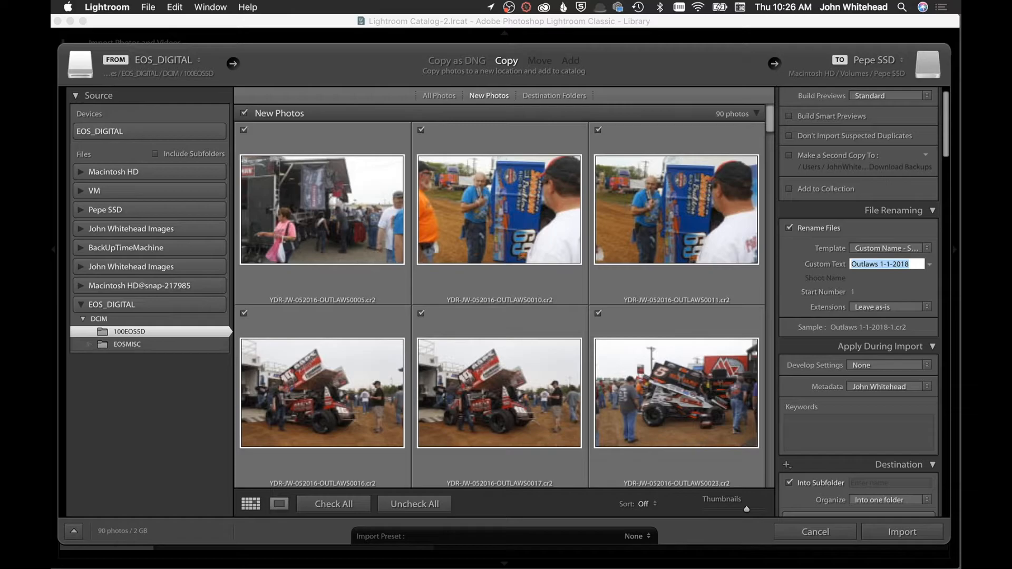
pyautogui.write('Outlas')
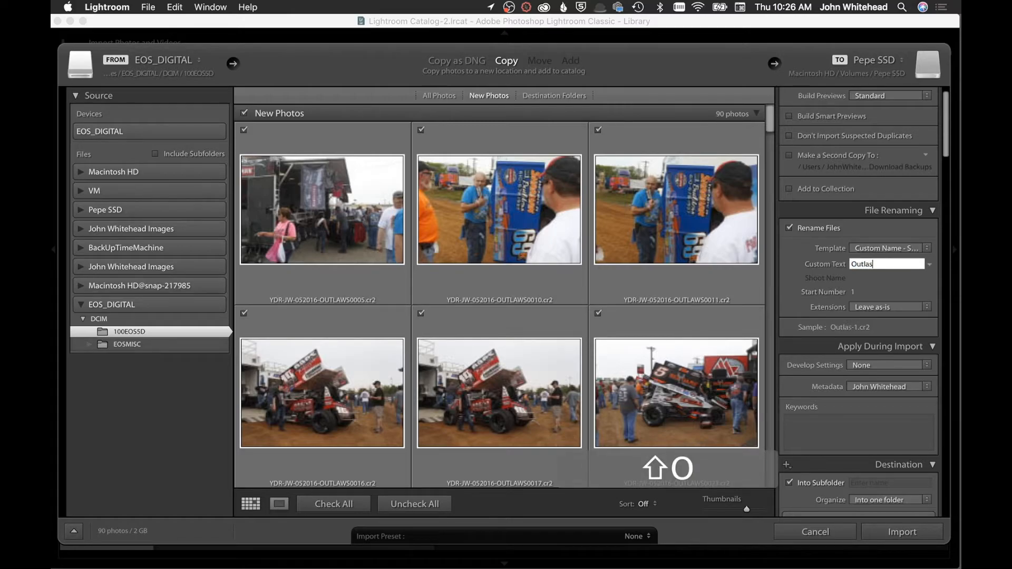
pyautogui.press('BackSpace')
pyautogui.write('ws')
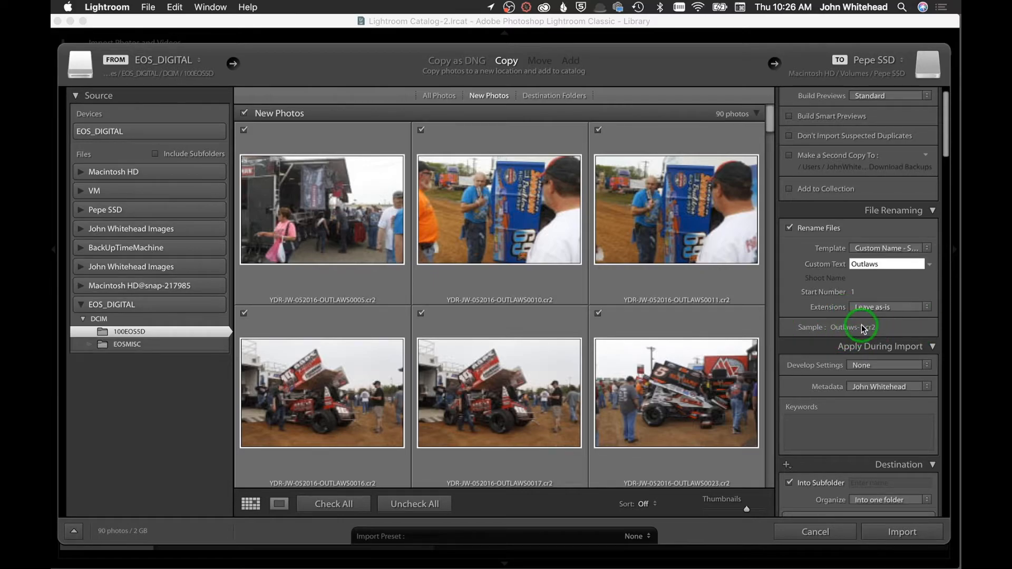
# Name the destination subfolder "Outlasw 1-1-2018" and check its location on the Pepe SSD drive
pyautogui.scroll(-8, 863, 329)
pyautogui.click(868, 236)
pyautogui.write('Outlasw')
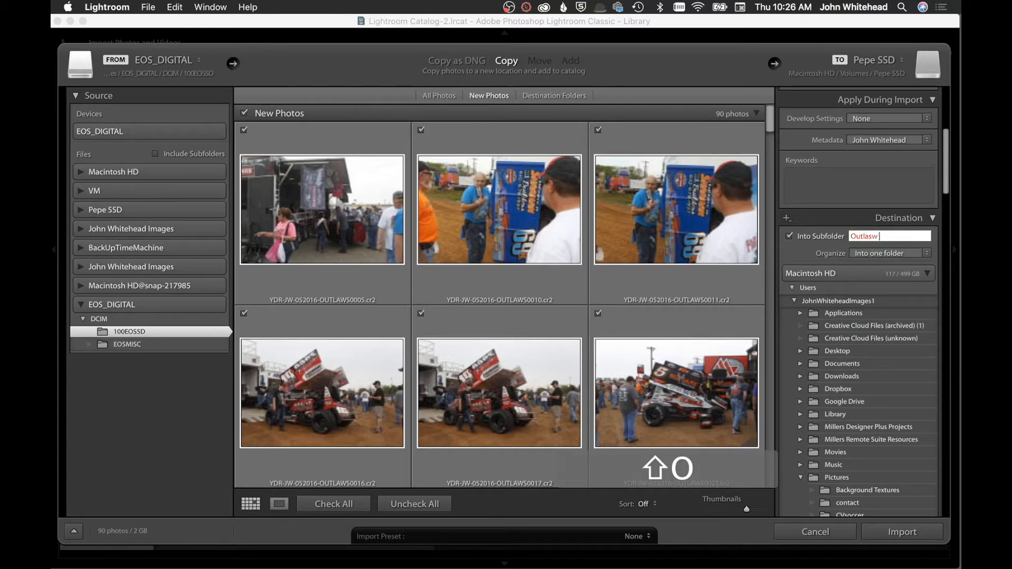
pyautogui.write(' 1-1-2018')
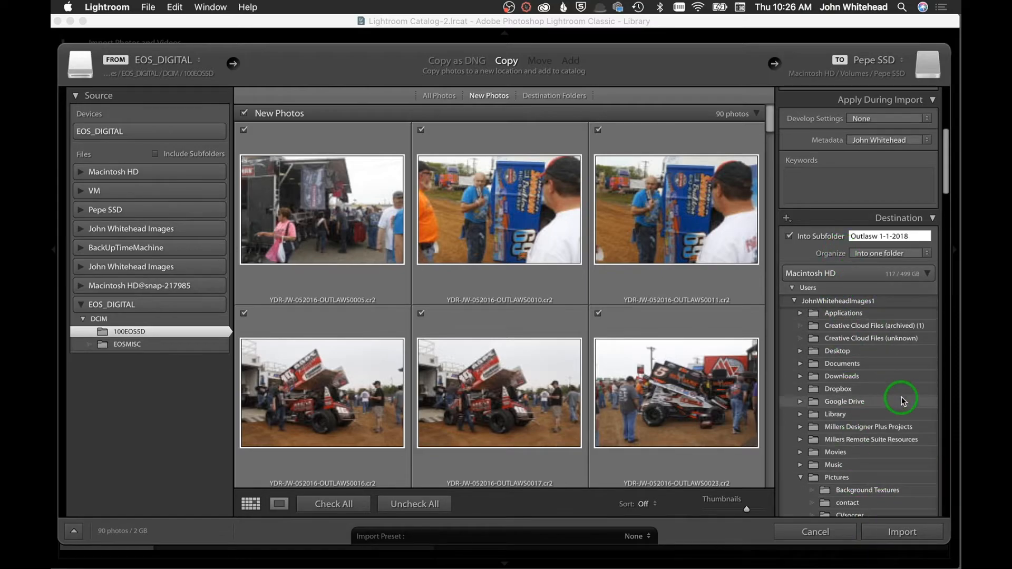
pyautogui.scroll(-10, 898, 399)
pyautogui.scroll(-8, 899, 402)
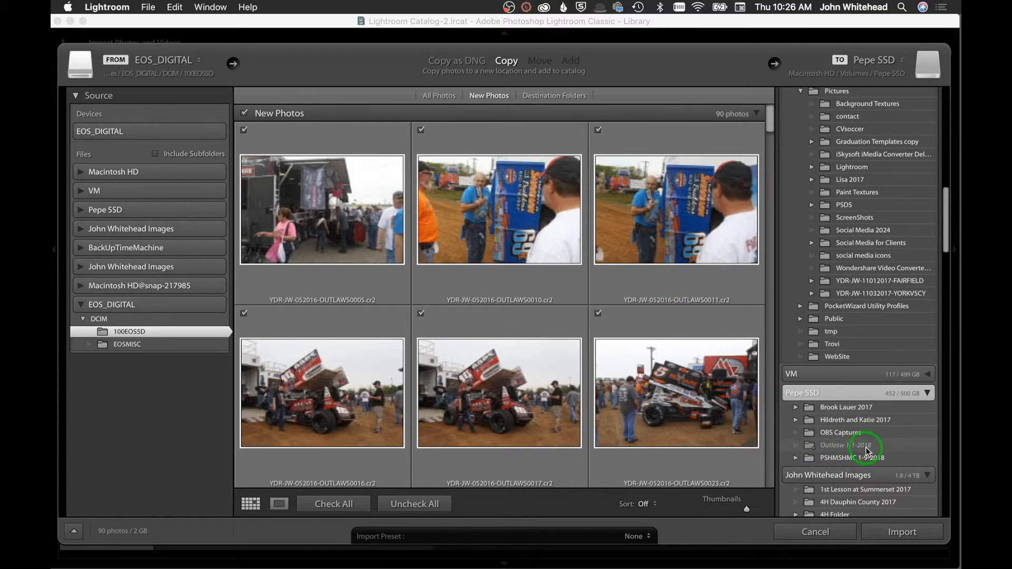
# Review the import settings and destination folders once more, and start importing the photos
pyautogui.scroll(15, 874, 416)
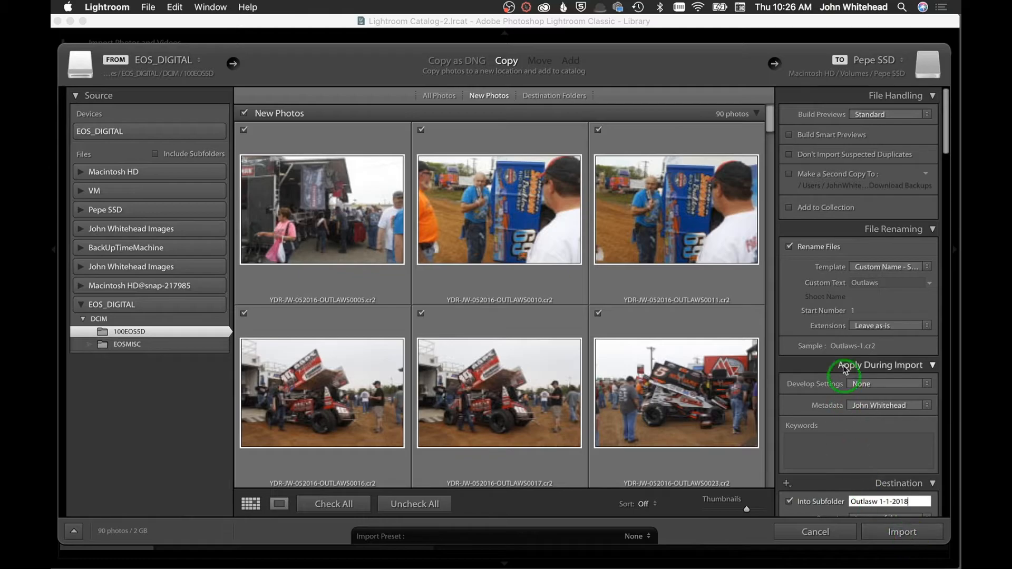
pyautogui.scroll(-20, 845, 372)
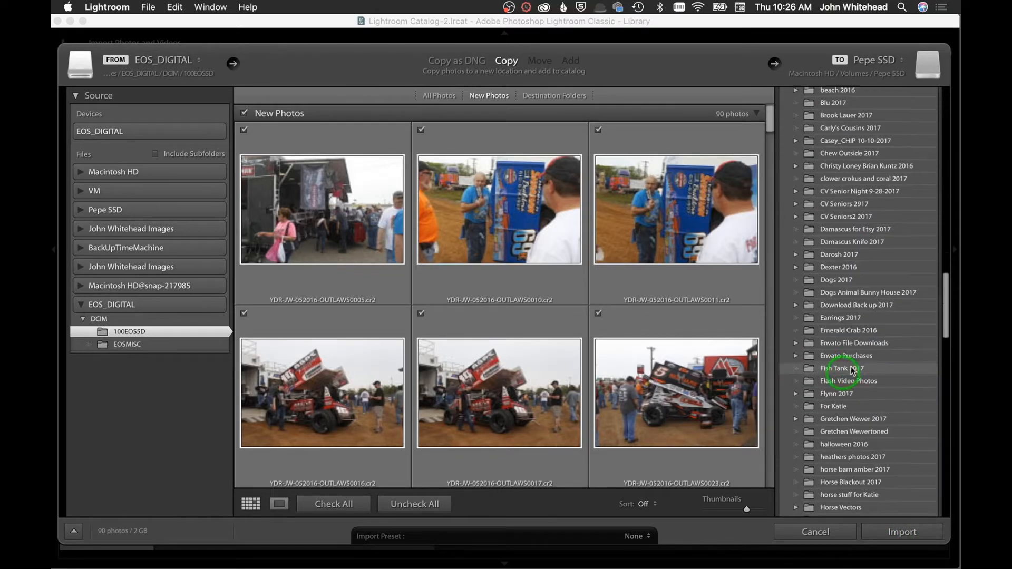
pyautogui.scroll(10, 942, 337)
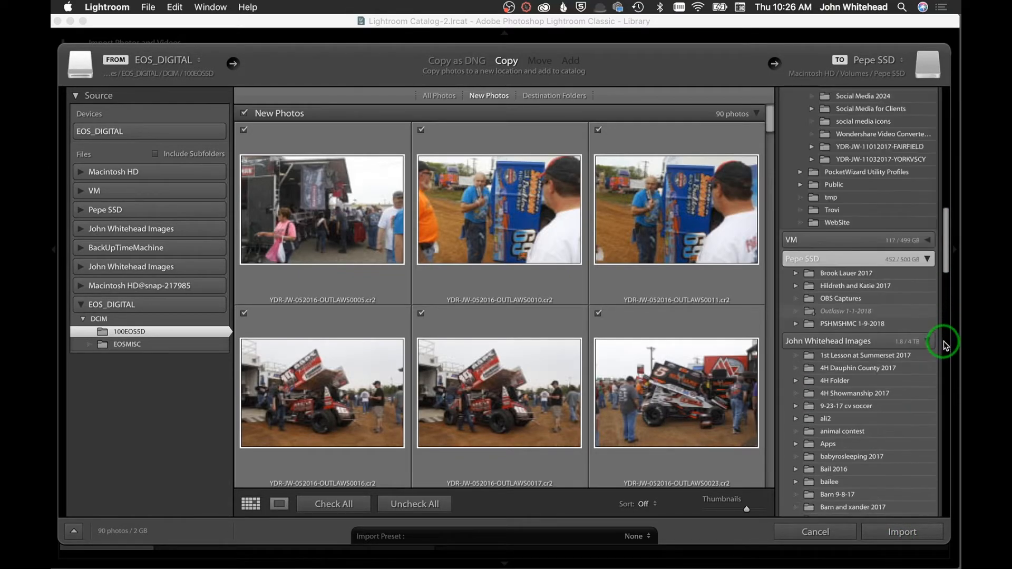
pyautogui.scroll(10, 944, 344)
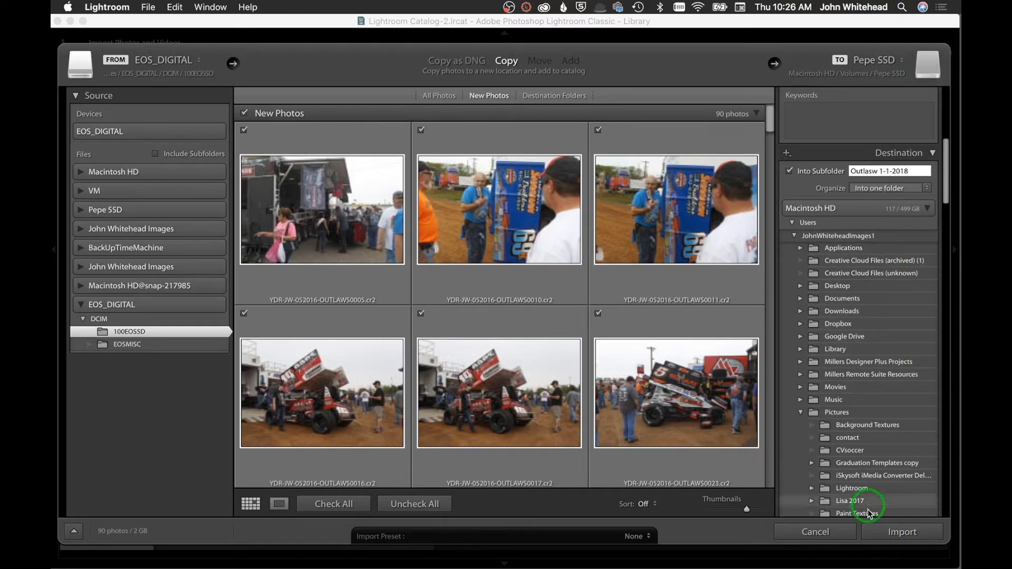
pyautogui.click(895, 532)
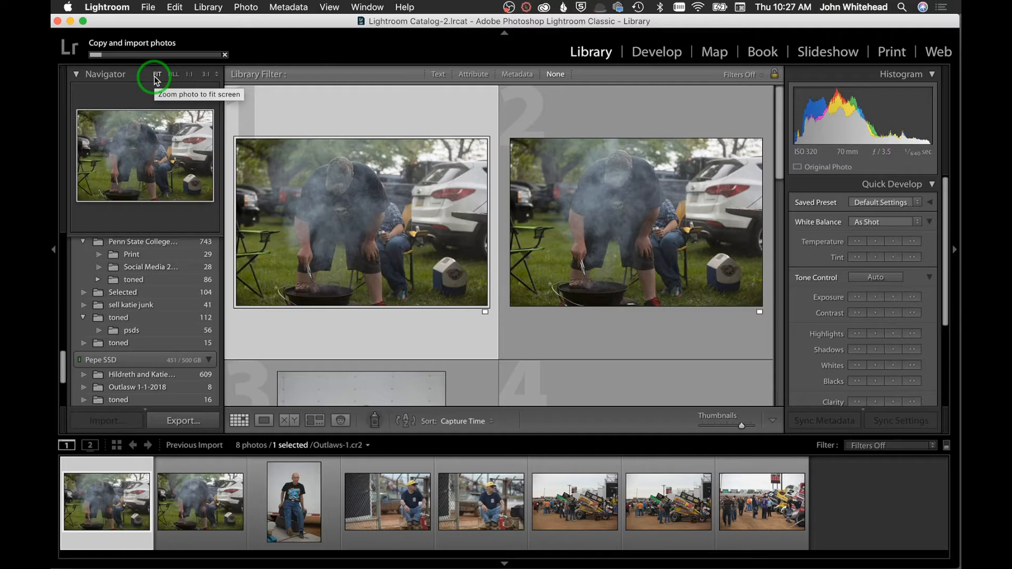
# View the imported Outlaws photos enlarged one after another, ending with Outlaws-28.cr2
pyautogui.doubleClick(449, 245)
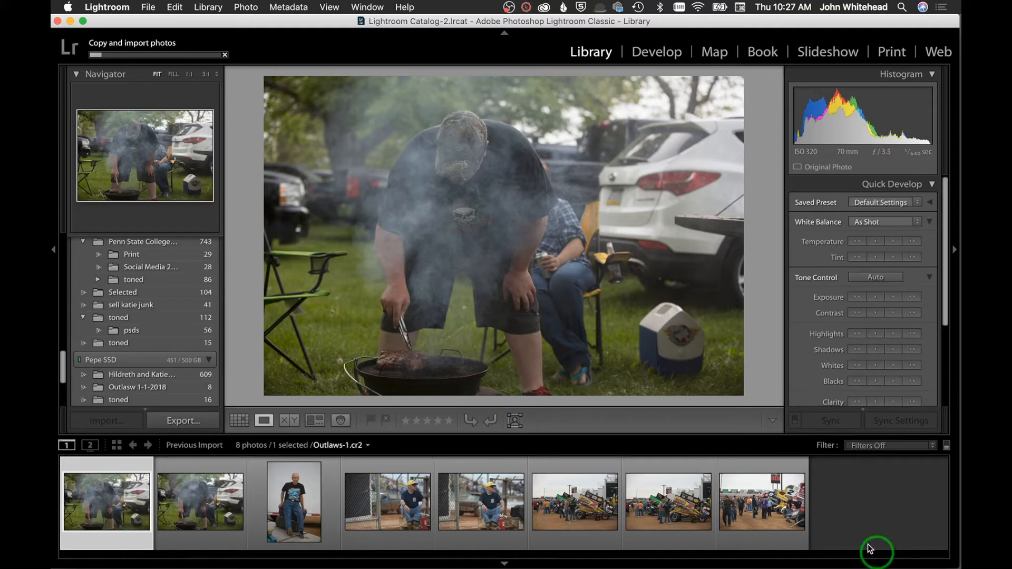
pyautogui.click(680, 516)
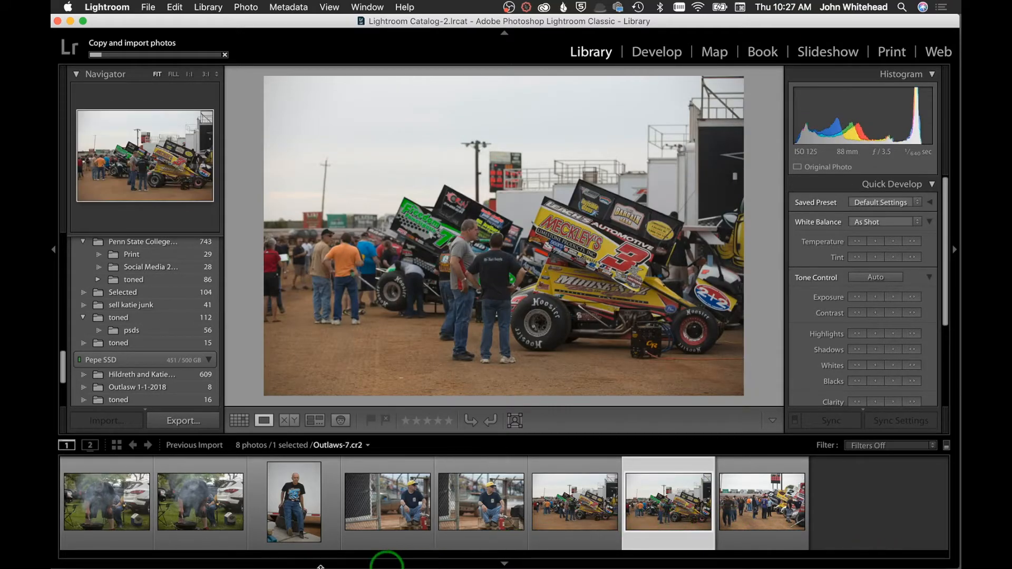
pyautogui.click(739, 478)
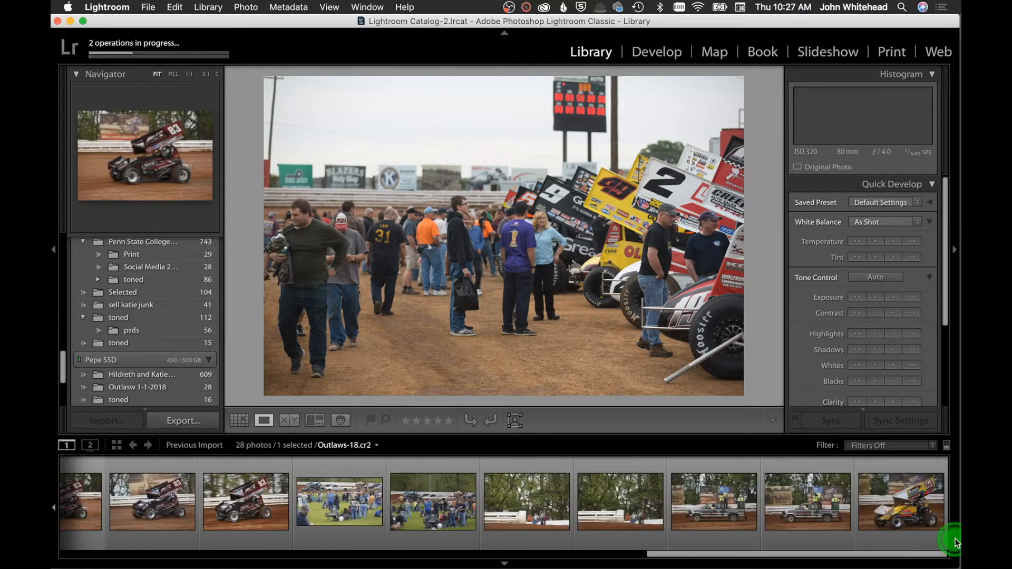
pyautogui.click(898, 514)
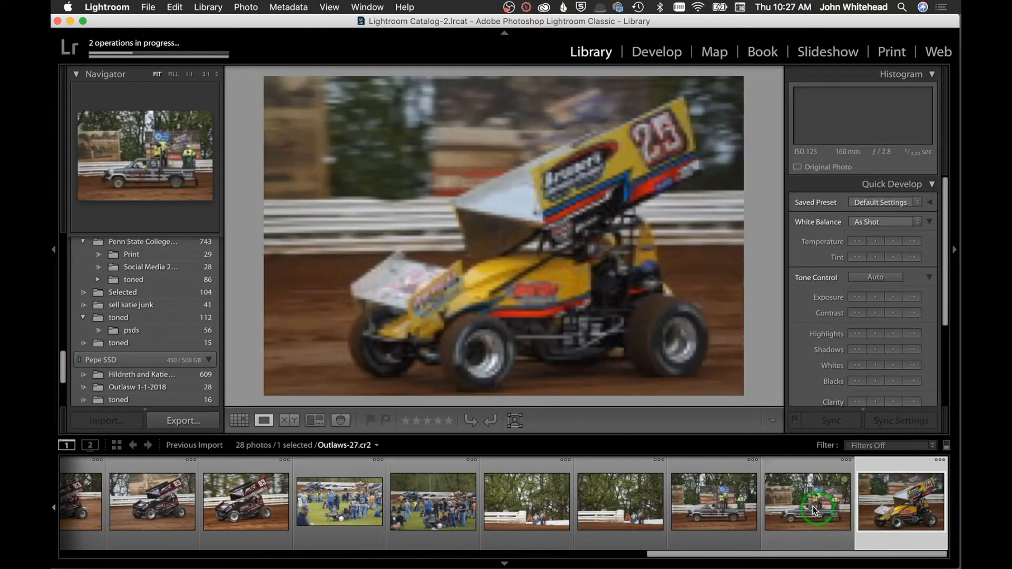
pyautogui.click(817, 512)
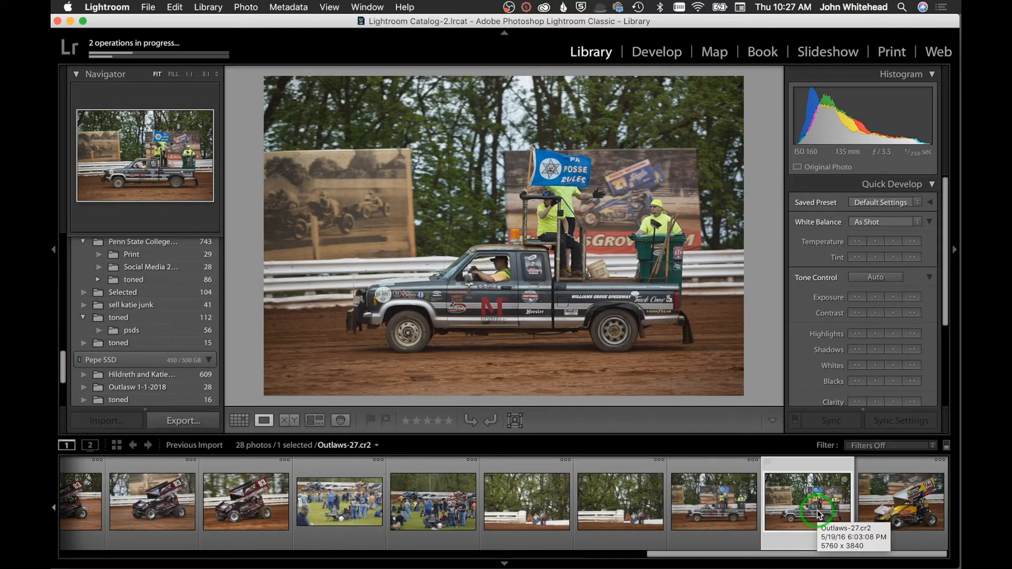
pyautogui.press('Right')
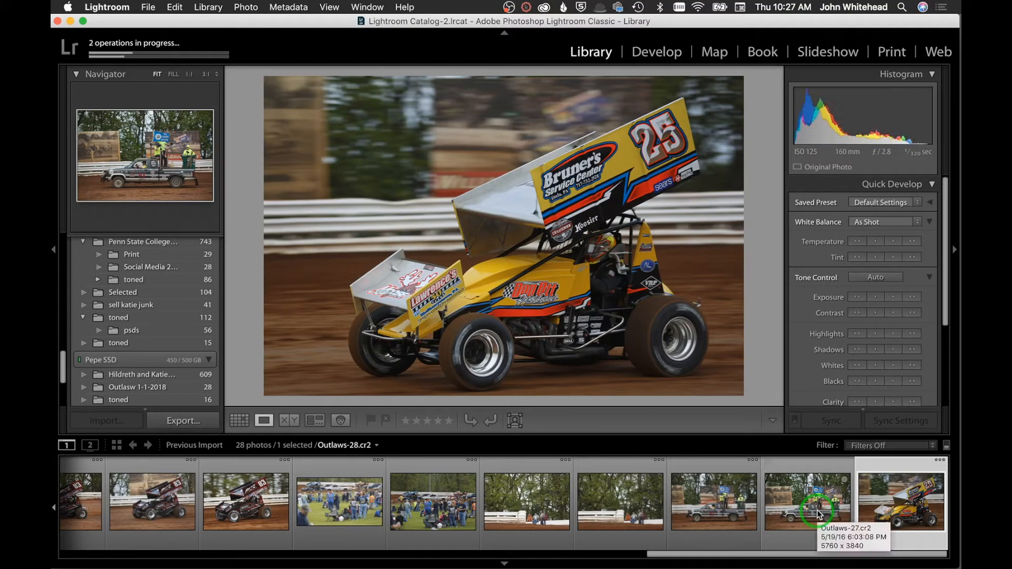
# Page back and forth through the last imported photos, ending on the crowd photo Outlaws-22.cr2
pyautogui.click(818, 513)
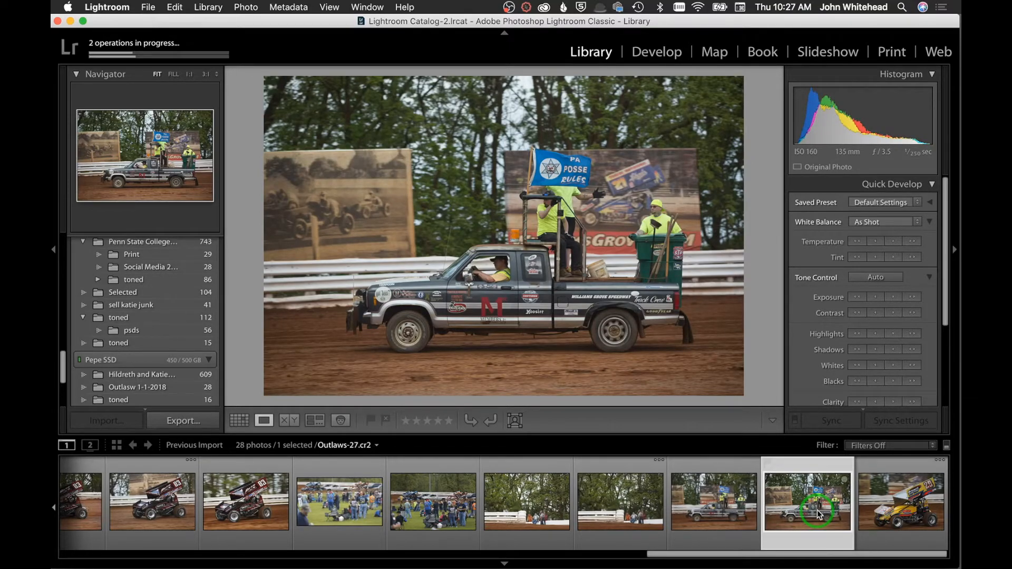
pyautogui.press('Right')
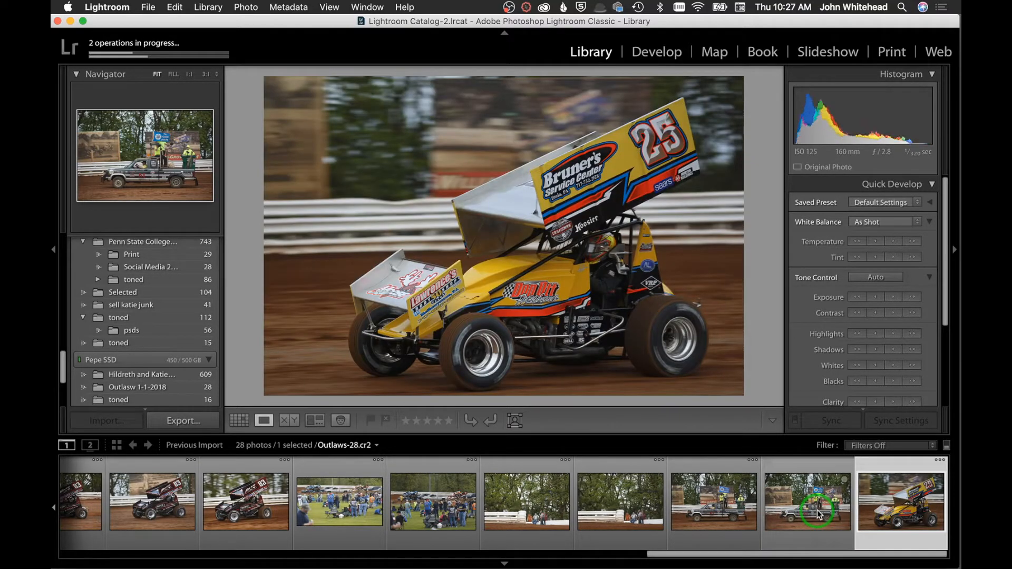
pyautogui.press('Left')
pyautogui.press('Left')
pyautogui.press('Left')
pyautogui.press('Left')
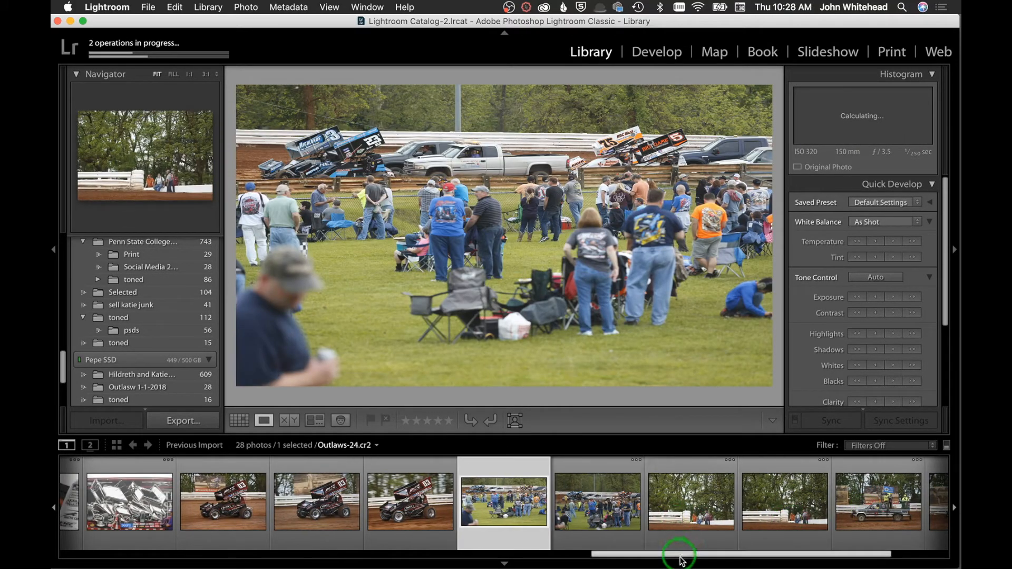
# Go back to the first imported photo, Outlaws-1, and compare it with the two photos that follow
pyautogui.moveTo(679, 559); pyautogui.dragTo(94, 550)
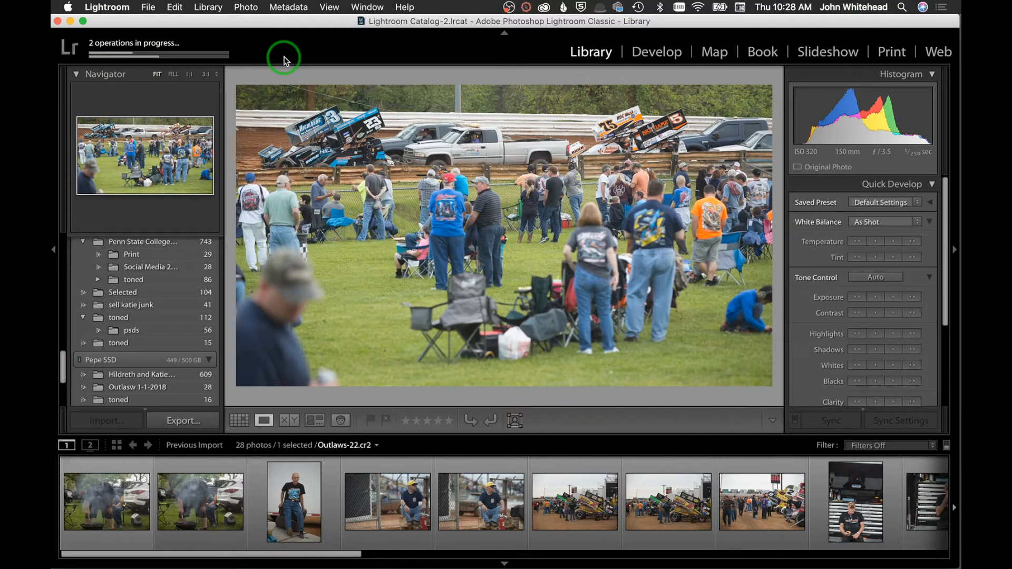
pyautogui.click(94, 507)
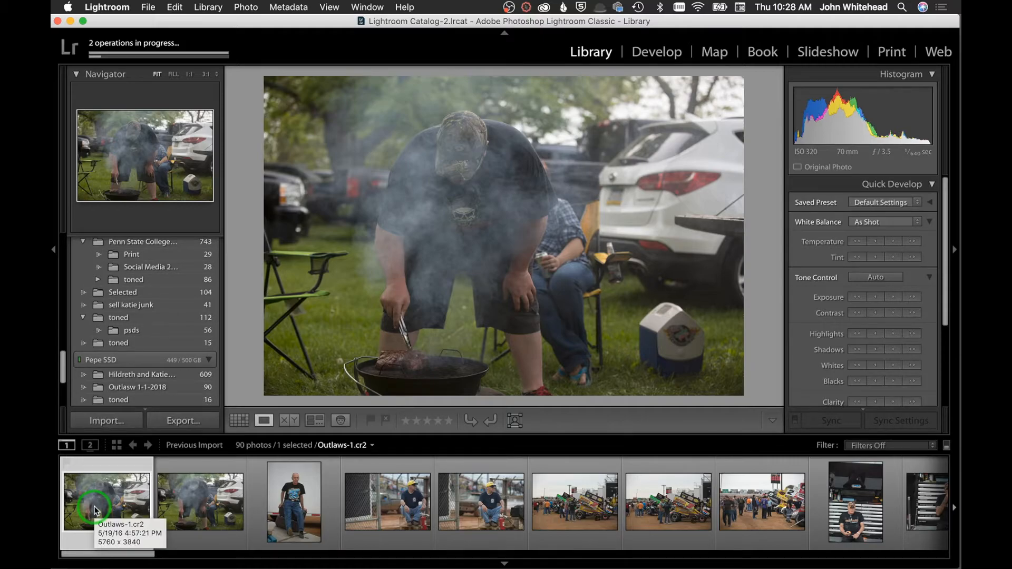
pyautogui.press('Right')
pyautogui.press('Right')
pyautogui.press('Left')
pyautogui.press('Left')
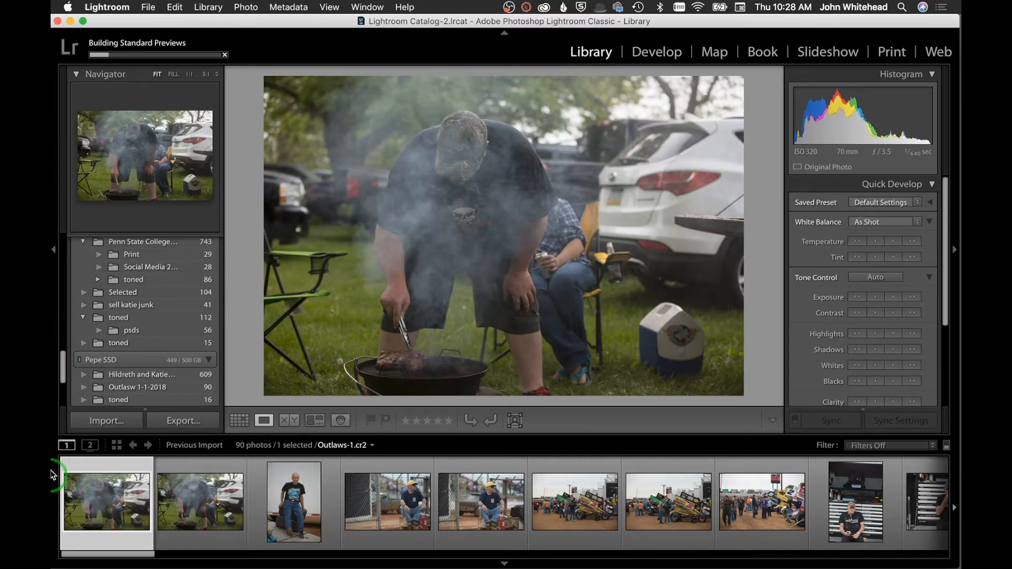
# Show the imported photos as a grid and shrink the thumbnails to five per row
pyautogui.click(241, 422)
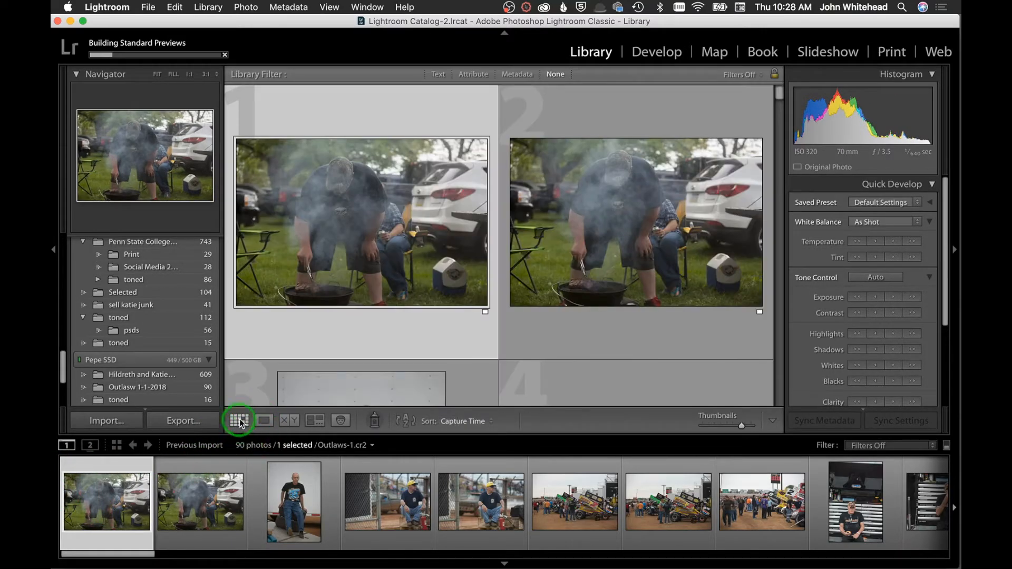
pyautogui.scroll(-5, 453, 295)
pyautogui.scroll(-4, 453, 295)
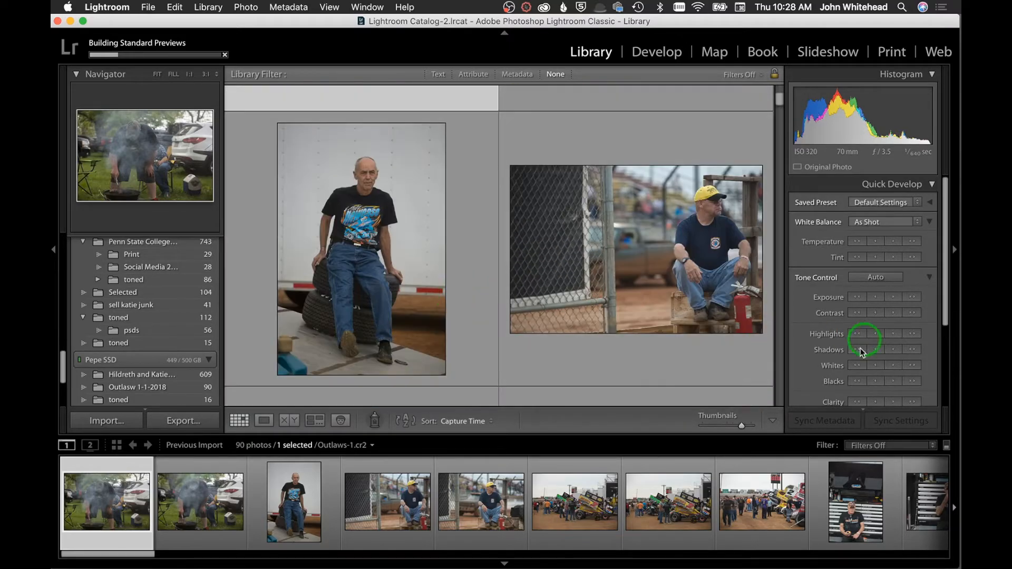
pyautogui.moveTo(741, 426); pyautogui.dragTo(721, 424)
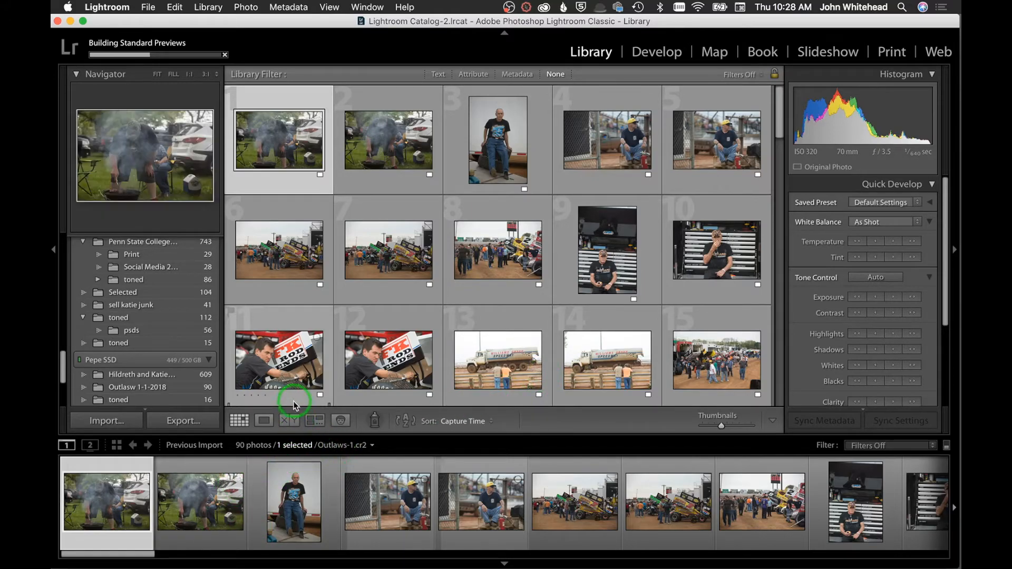
# Switch between the single-photo and grid views, and open Outlaws-2 enlarged
pyautogui.click(265, 420)
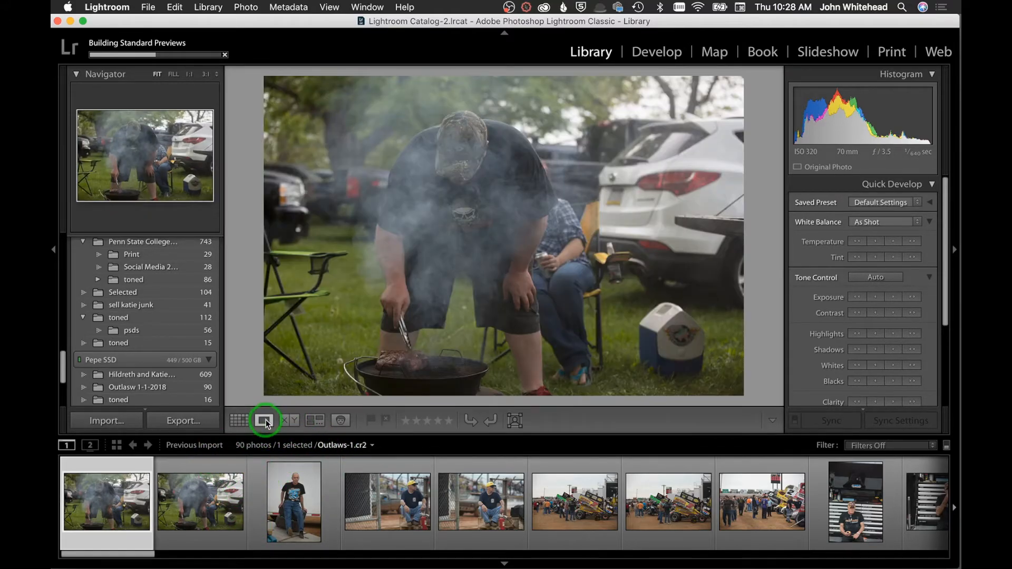
pyautogui.click(239, 420)
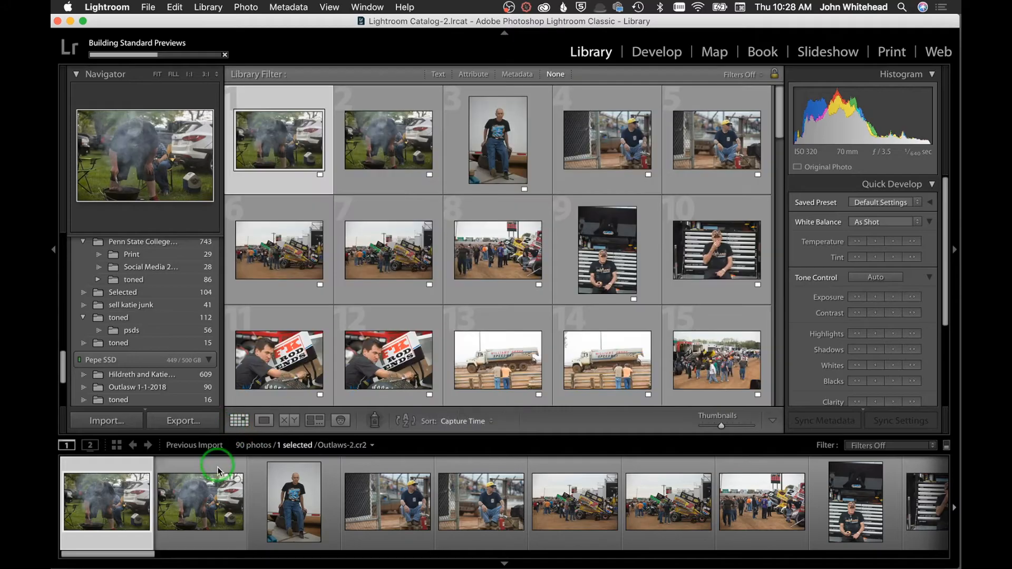
pyautogui.click(206, 515)
pyautogui.doubleClick(208, 514)
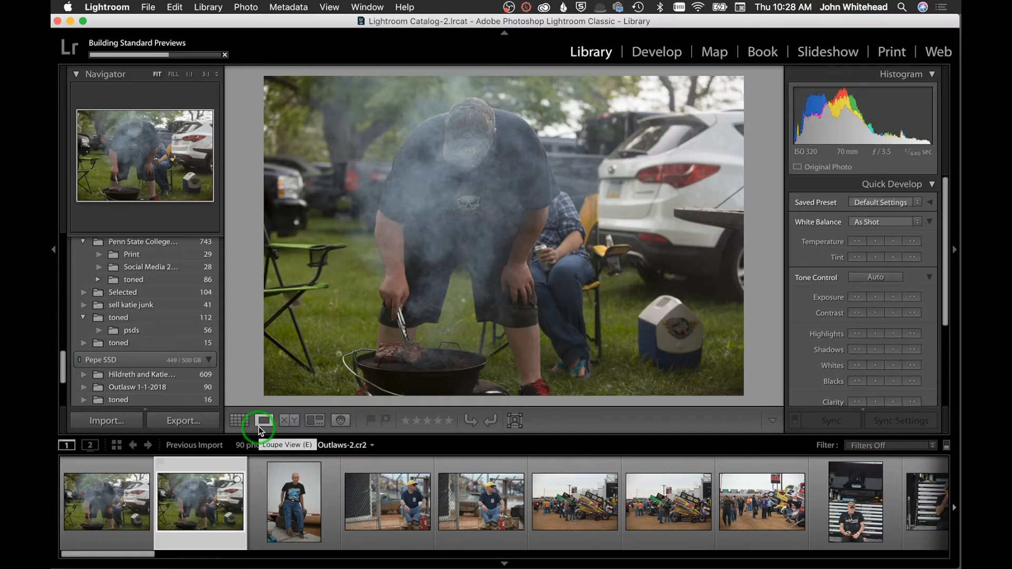
# Page through the enlarged photos from Outlaws-2 to Outlaws-6 and return to Outlaws-1
pyautogui.press('Right')
pyautogui.press('Right')
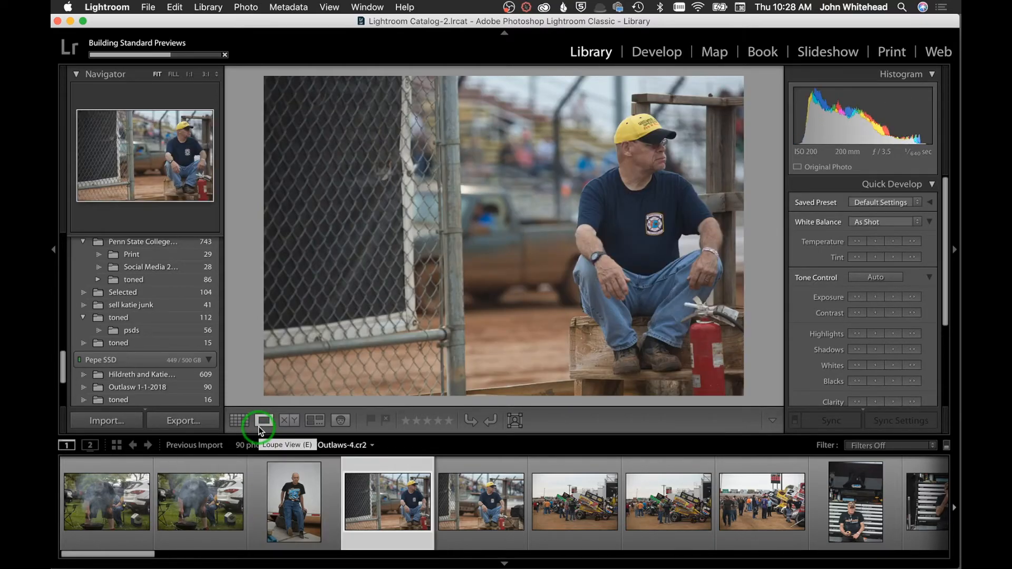
pyautogui.press('Right')
pyautogui.press('Right')
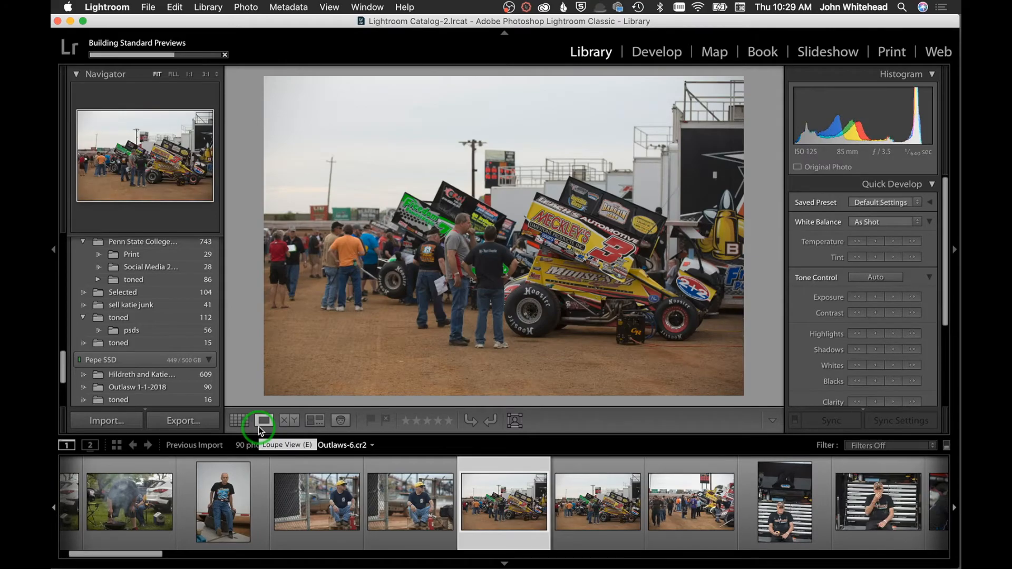
pyautogui.press('Left')
pyautogui.press('Left')
pyautogui.press('Left')
pyautogui.press('Left')
pyautogui.press('Left')
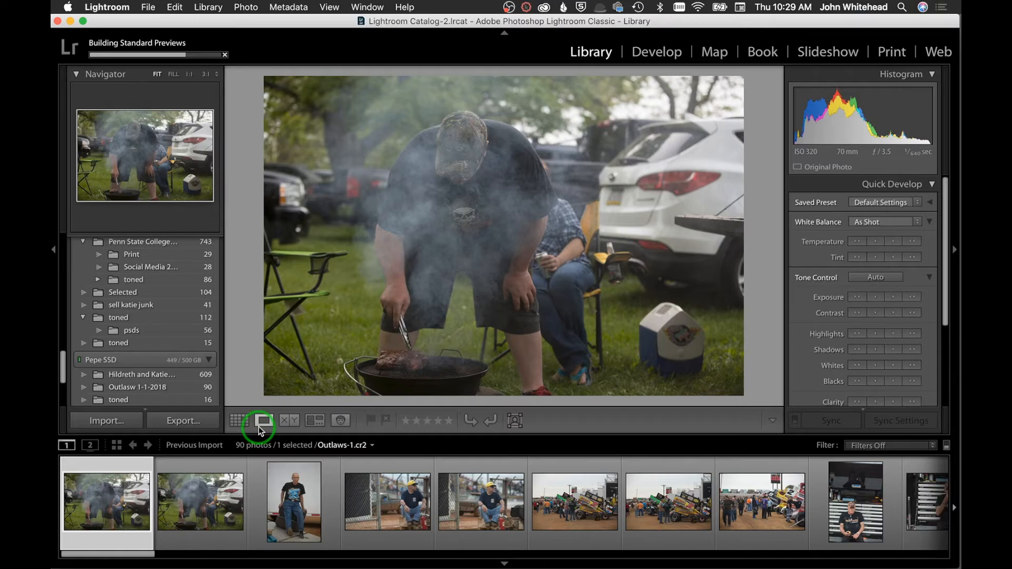
# Try the star ratings from one to five on Outlaws-1, and clear its rating
pyautogui.press('1')
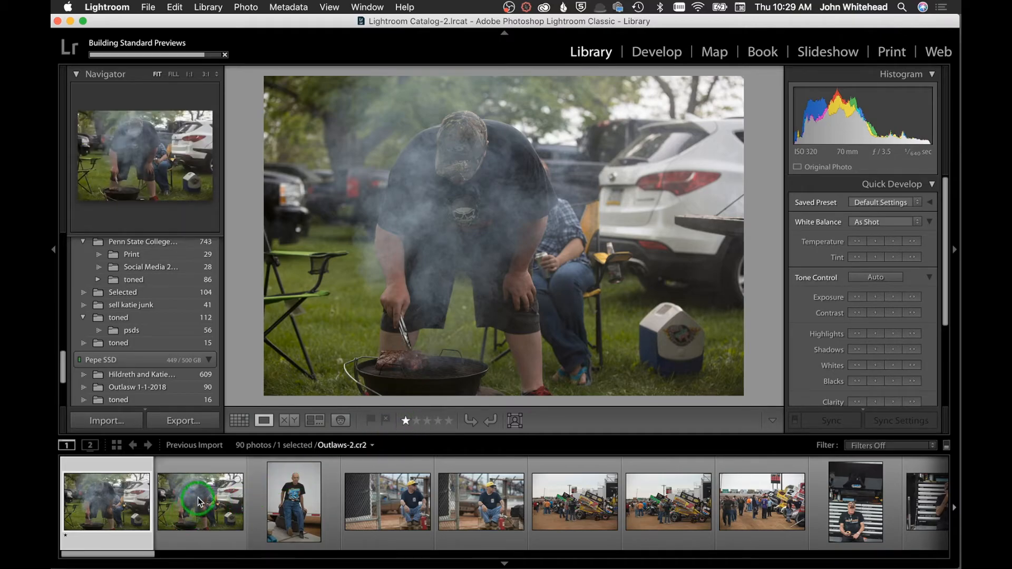
pyautogui.press('2')
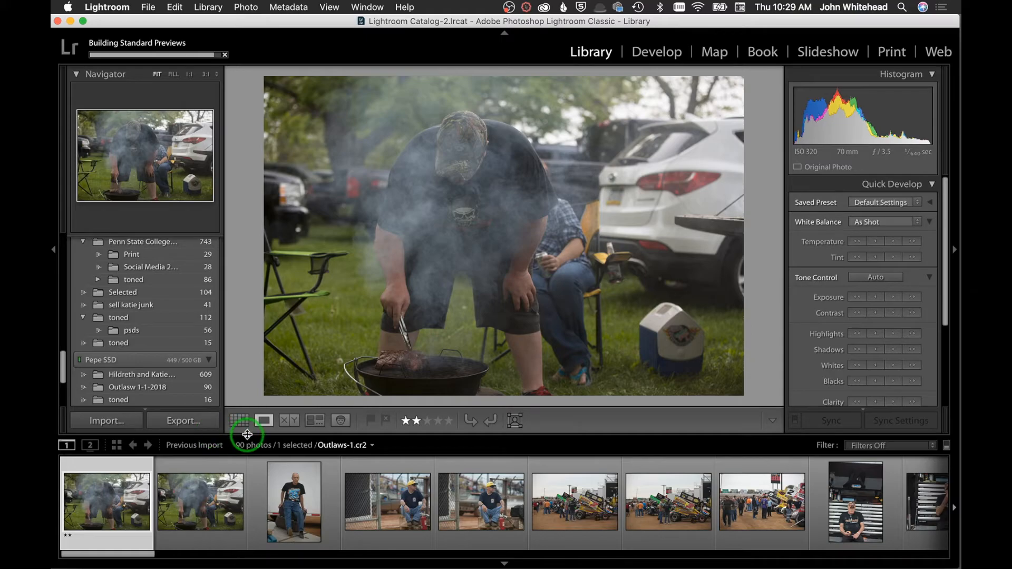
pyautogui.press('3')
pyautogui.press('4')
pyautogui.press('5')
pyautogui.press('0')
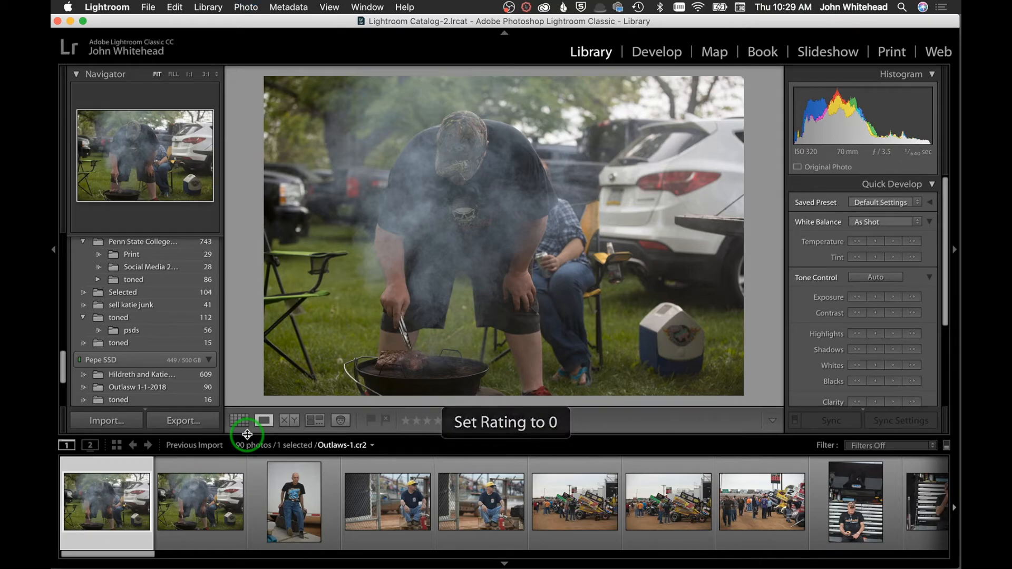
# Try the red and yellow color labels on Outlaws-1, and settle on the green label
pyautogui.press('6')
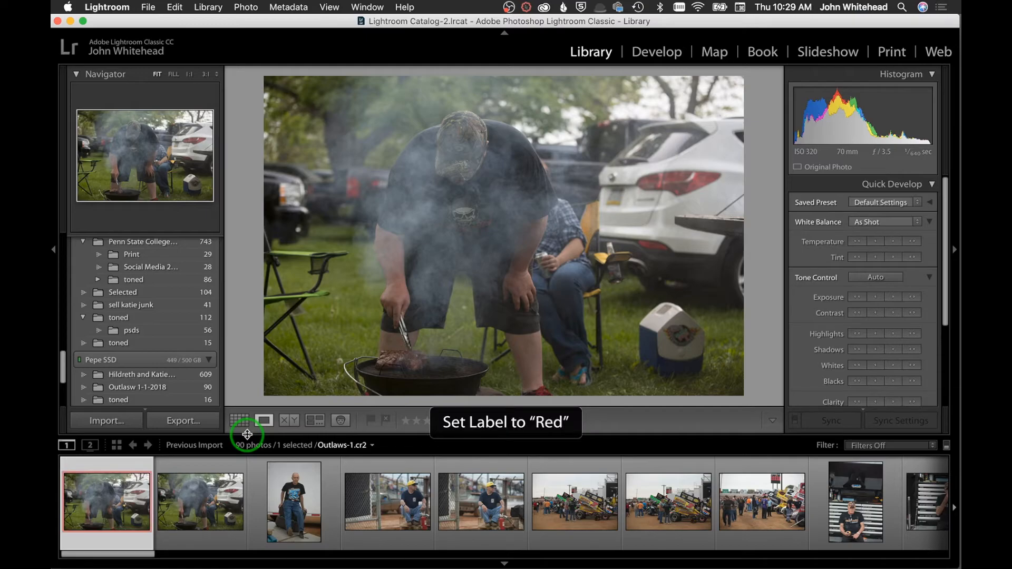
pyautogui.press('7')
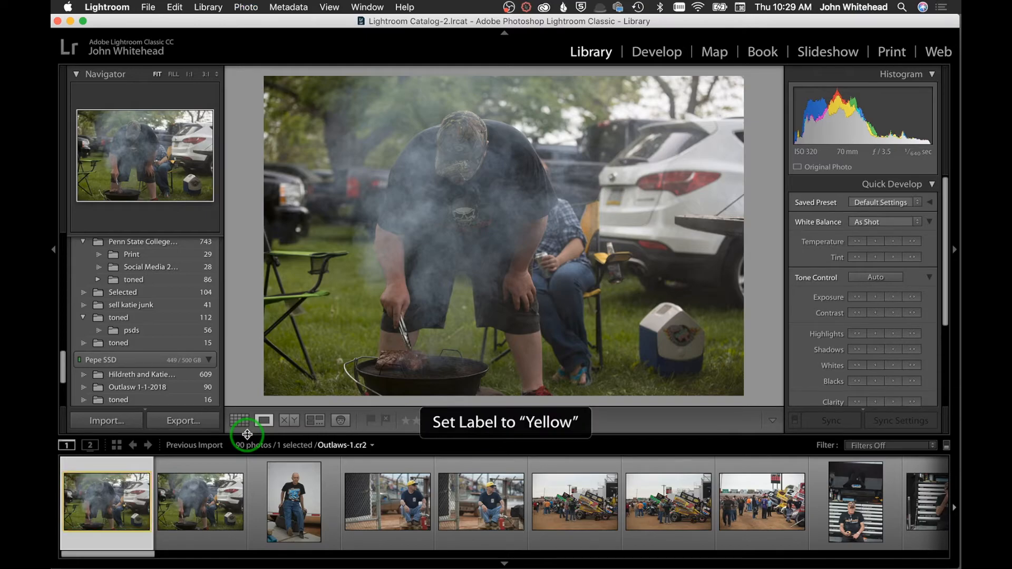
pyautogui.press('8')
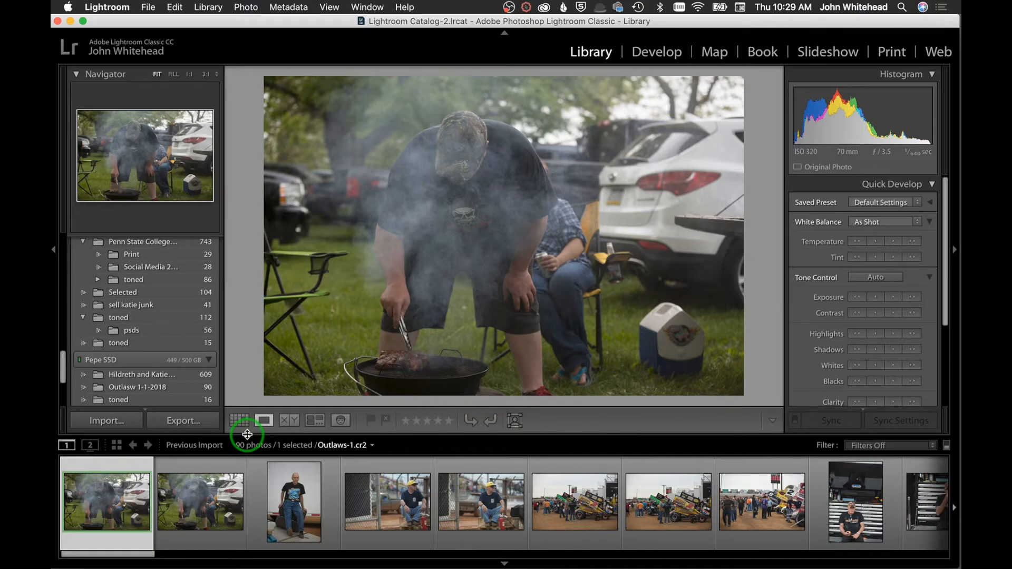
# Rate Outlaws-1 with one star and Outlaws-5 with five stars
pyautogui.press('0')
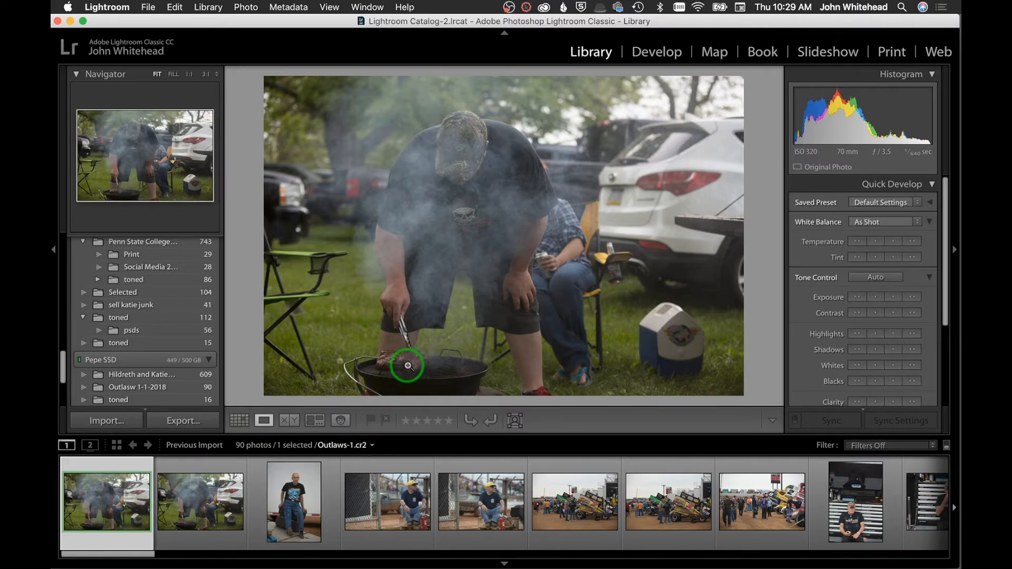
pyautogui.press('1')
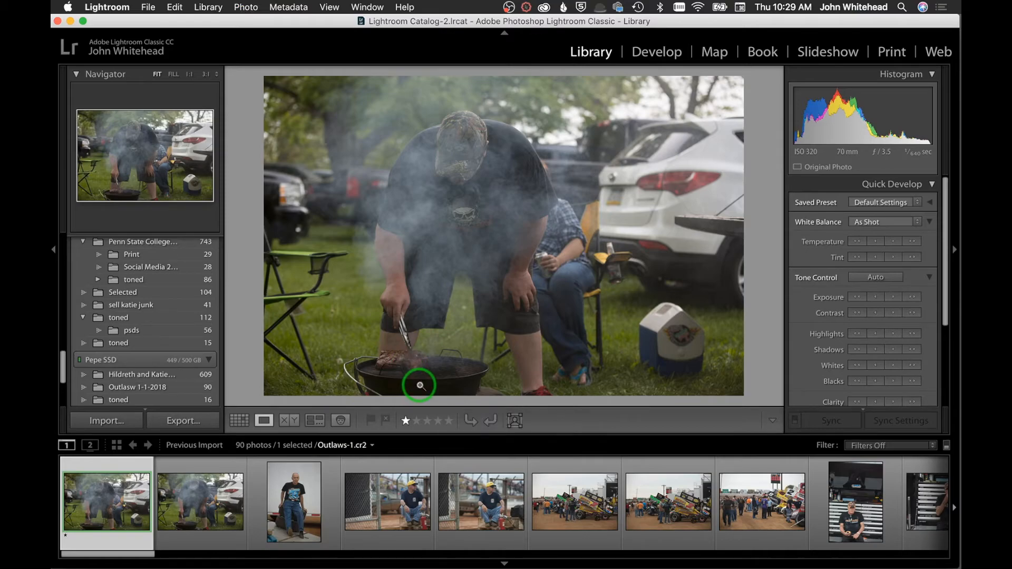
pyautogui.click(512, 506)
pyautogui.press('5')
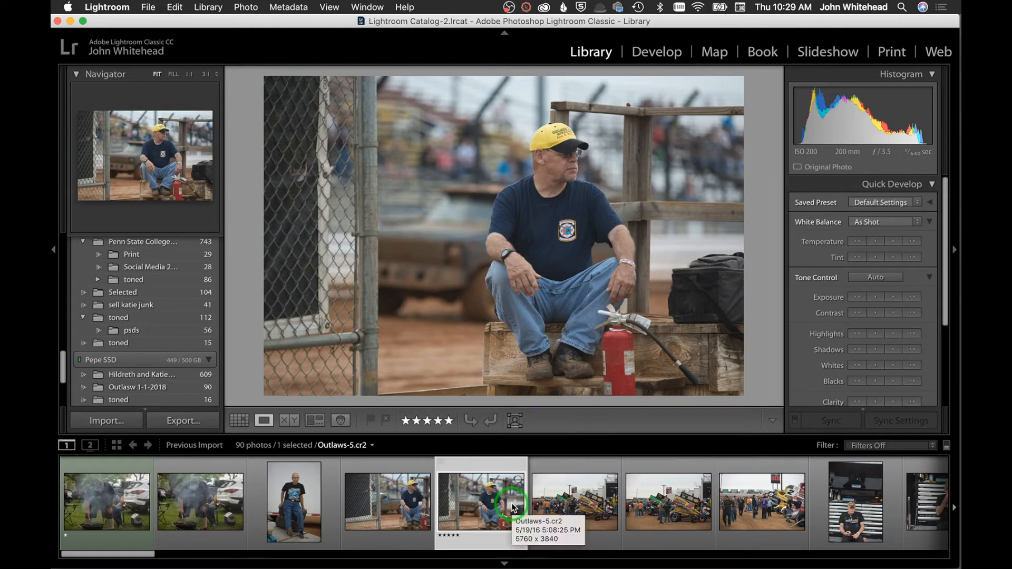
# Start over at Outlaws-1, look at the following photos and rate Outlaws-3 with one star
pyautogui.click(119, 489)
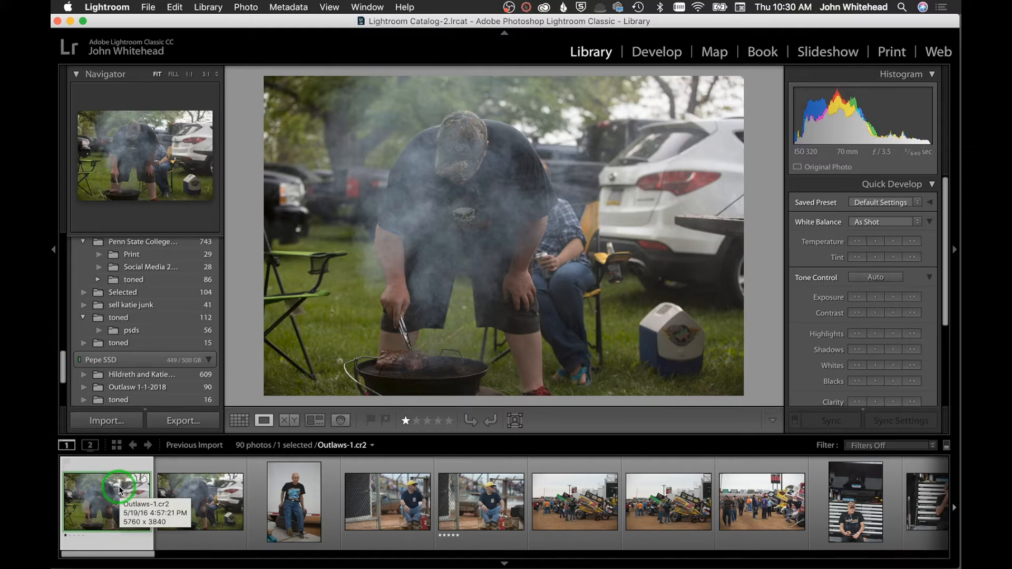
pyautogui.press('Right')
pyautogui.press('Right')
pyautogui.press('Right')
pyautogui.press('Left')
pyautogui.press('1')
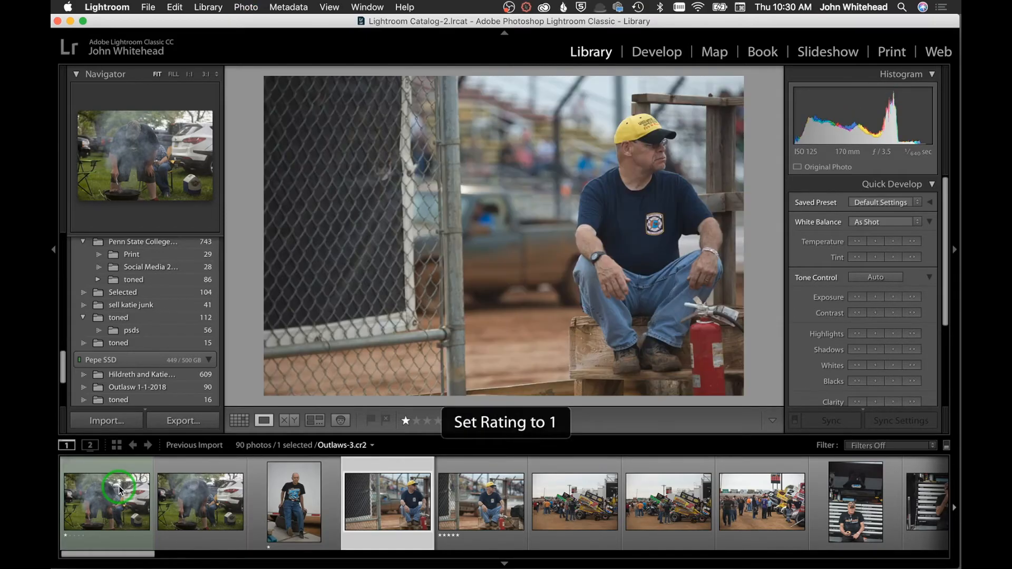
# Continue through the pit-area photos and give the picks one star, including the second water truck shot
pyautogui.press('Right')
pyautogui.press('Right')
pyautogui.press('Right')
pyautogui.press('Right')
pyautogui.press('Right')
pyautogui.press('Right')
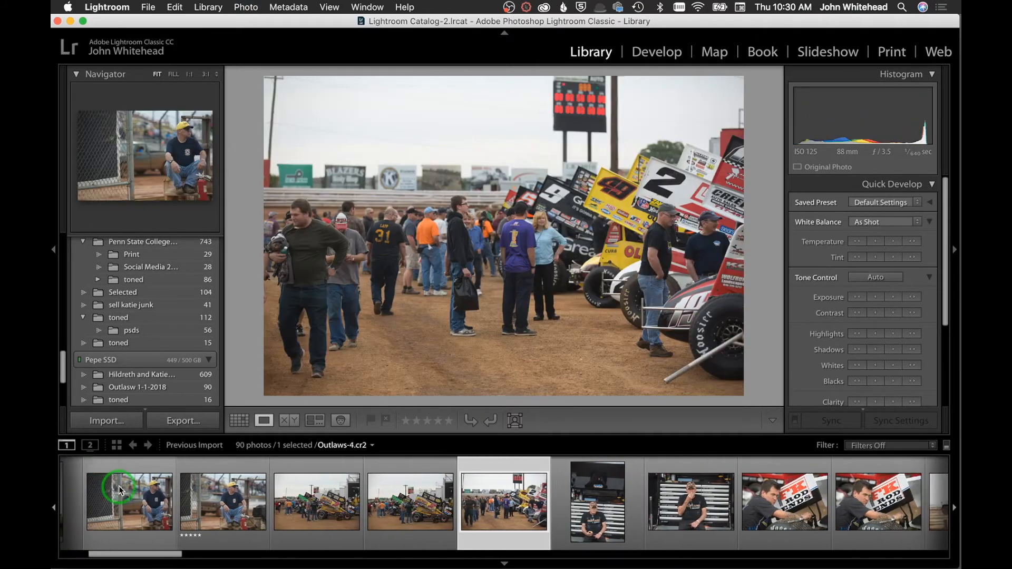
pyautogui.press('Right')
pyautogui.press('Left')
pyautogui.press('1')
pyautogui.press('Right')
pyautogui.press('1')
pyautogui.press('Right')
pyautogui.press('Right')
pyautogui.press('Left')
pyautogui.press('1')
# Compare the mural photo and the number 83 car shots, and rate the third number 83 shot with one star
pyautogui.press('Right')
pyautogui.press('Right')
pyautogui.press('Right')
pyautogui.press('Right')
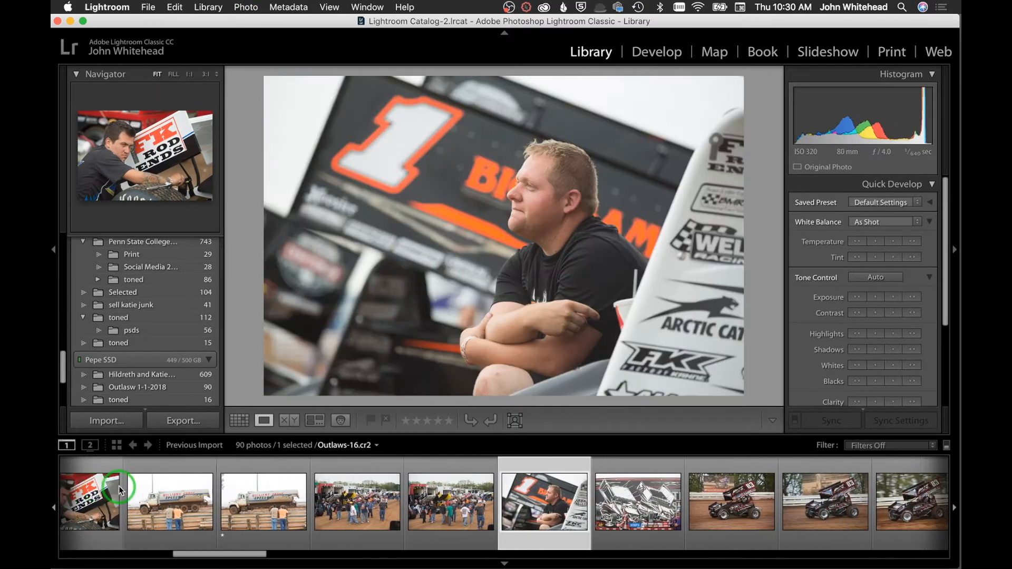
pyautogui.press('Left')
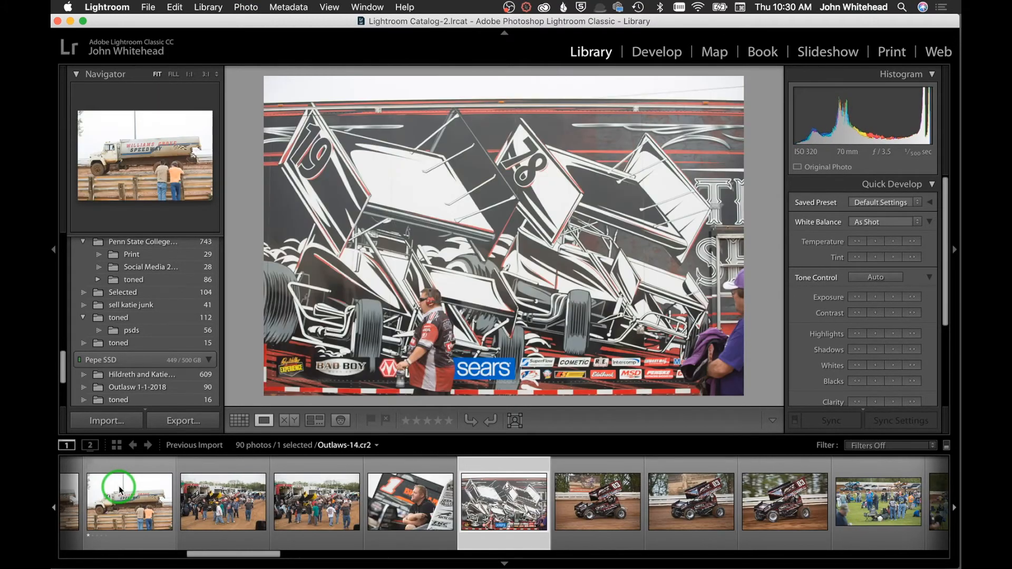
pyautogui.press('Right')
pyautogui.press('Left')
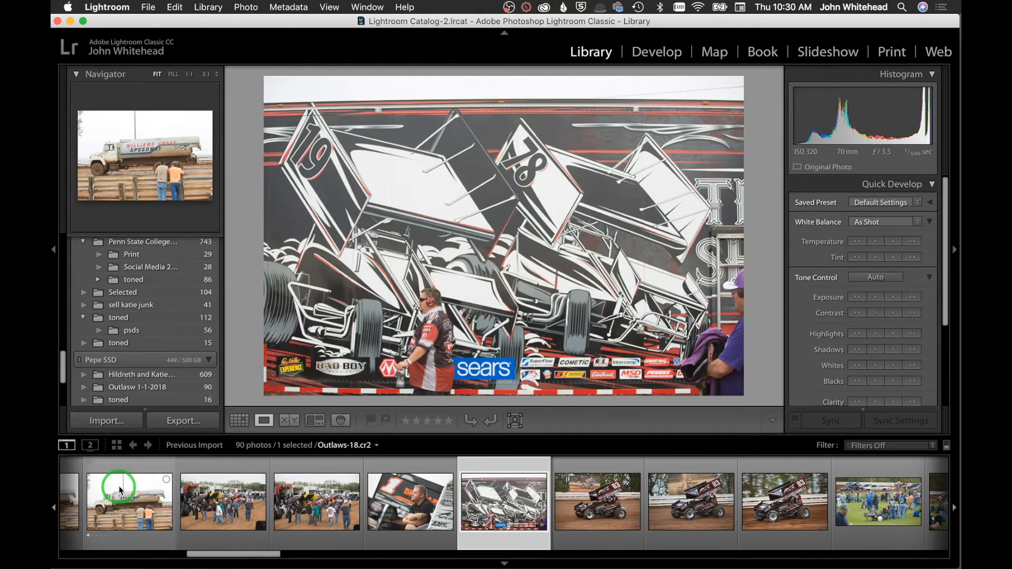
pyautogui.press('Right')
pyautogui.press('Right')
pyautogui.press('Left')
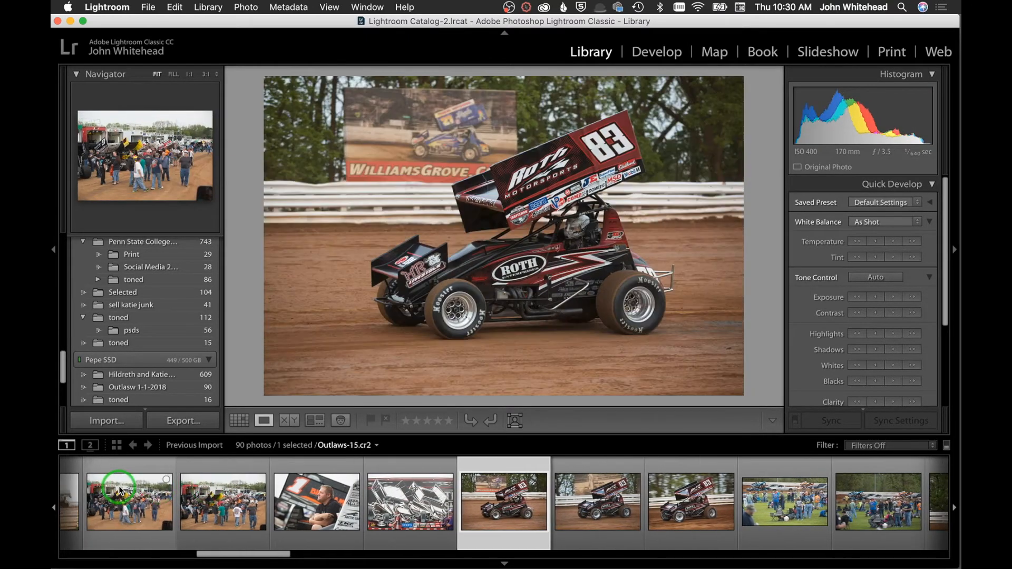
pyautogui.press('Right')
pyautogui.press('Right')
pyautogui.press('1')
# Rate the second photo of the men at the trackside wall and the second pickup truck photo with one star
pyautogui.press('Right')
pyautogui.press('Right')
pyautogui.press('Right')
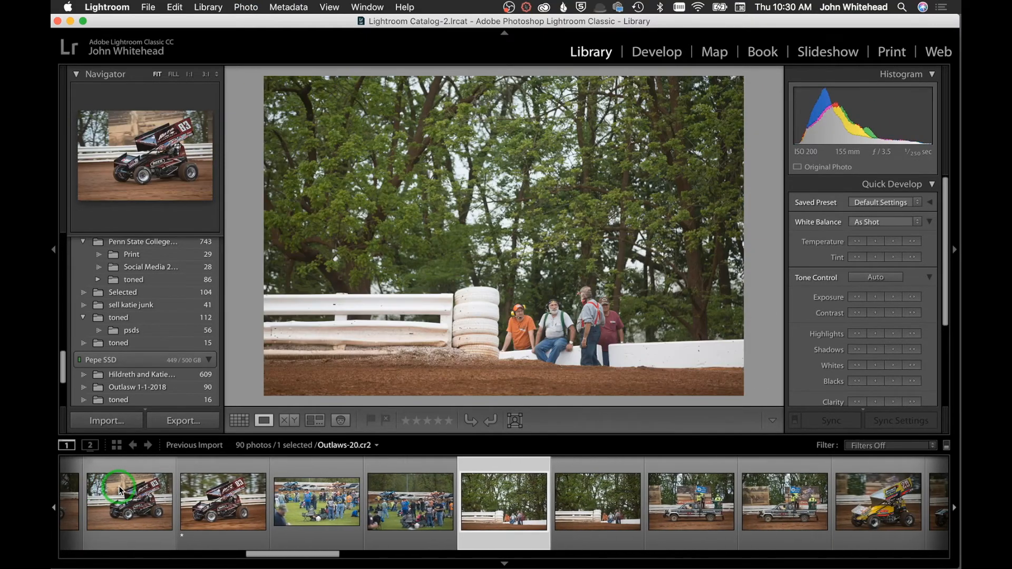
pyautogui.press('Right')
pyautogui.press('1')
pyautogui.press('Right')
pyautogui.press('Right')
pyautogui.press('Right')
pyautogui.press('Left')
pyautogui.press('1')
# Compare the next race car shots and rate the car before the number 15 car with one star
pyautogui.press('Right')
pyautogui.press('Right')
pyautogui.press('Right')
pyautogui.press('1')
# Review the shots of the number 15 car, infield crowd, grandstand and blue car's cockpit for possible picks
pyautogui.press('Right')
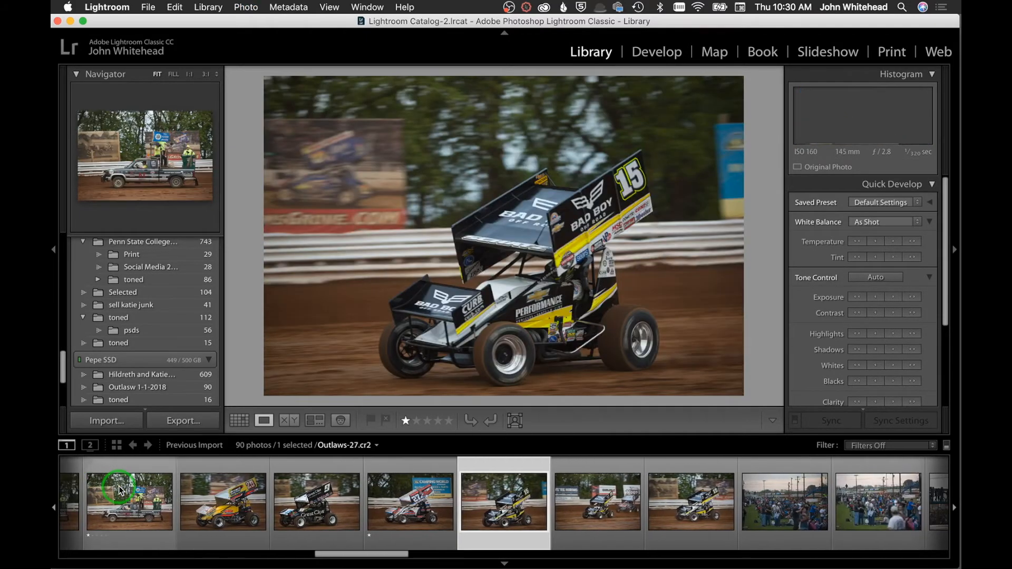
pyautogui.press('Right')
pyautogui.press('Right')
pyautogui.press('Right')
pyautogui.press('Right')
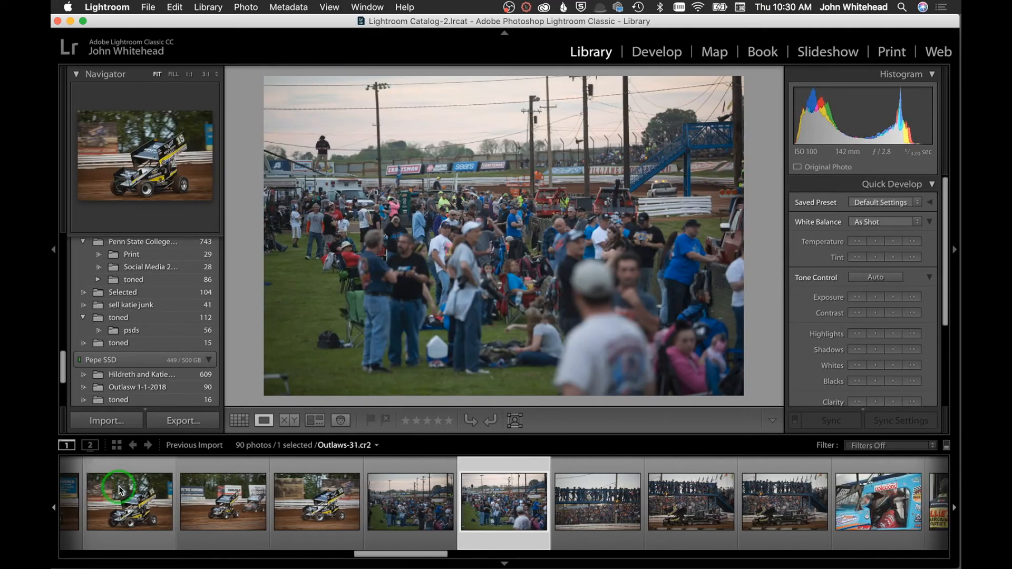
pyautogui.press('Right')
pyautogui.press('Right')
pyautogui.press('Right')
pyautogui.press('Right')
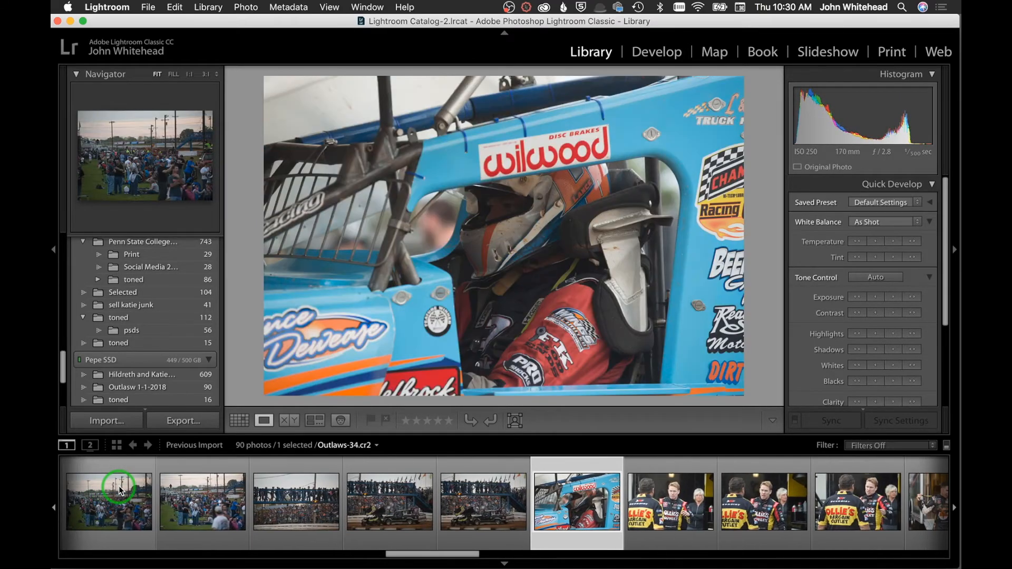
pyautogui.press('Right')
pyautogui.press('Left')
# Compare the driver photos in the pits and rate the arms-crossed man against the white sky with one star
pyautogui.press('Right')
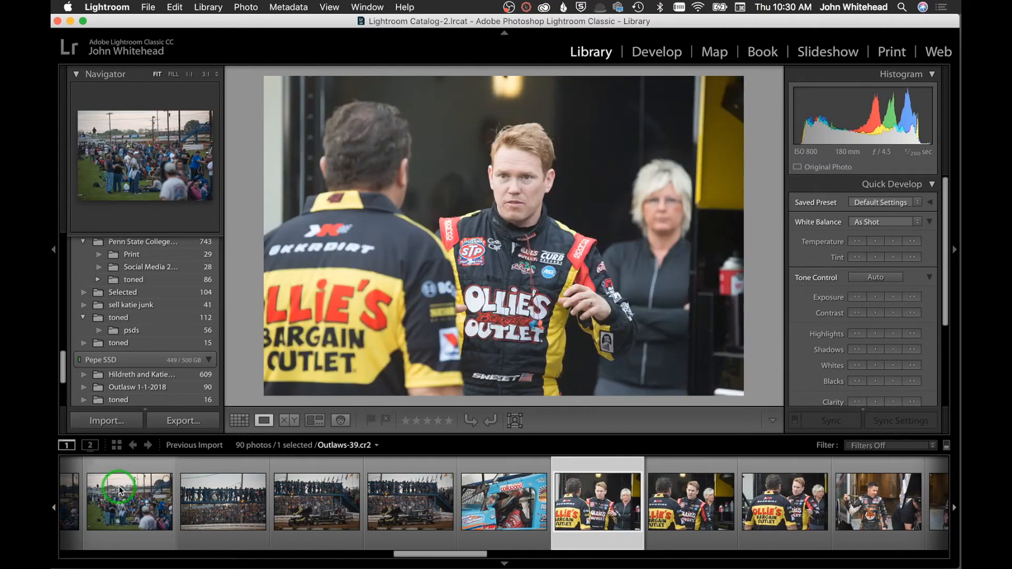
pyautogui.press('Right')
pyautogui.press('Right')
pyautogui.press('Right')
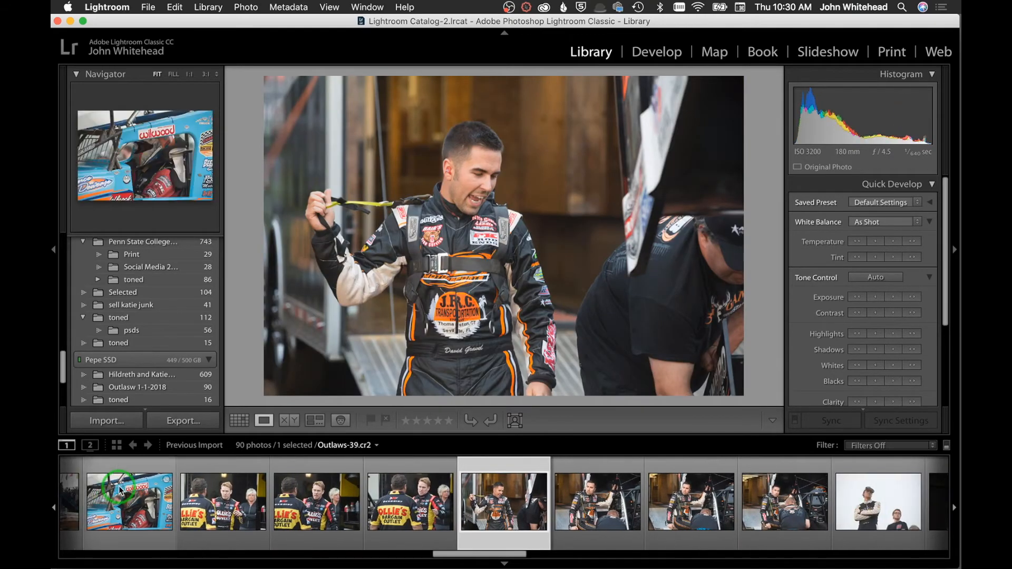
pyautogui.press('Right')
pyautogui.press('Right')
pyautogui.press('Right')
pyautogui.press('Right')
pyautogui.press('Right')
pyautogui.press('Left')
pyautogui.press('1')
# Review the following race car, yellow-suited safety crew, standing driver and trailer-roof photos for possible picks
pyautogui.press('Right')
pyautogui.press('Right')
pyautogui.press('Right')
pyautogui.press('Right')
pyautogui.press('Right')
pyautogui.press('Right')
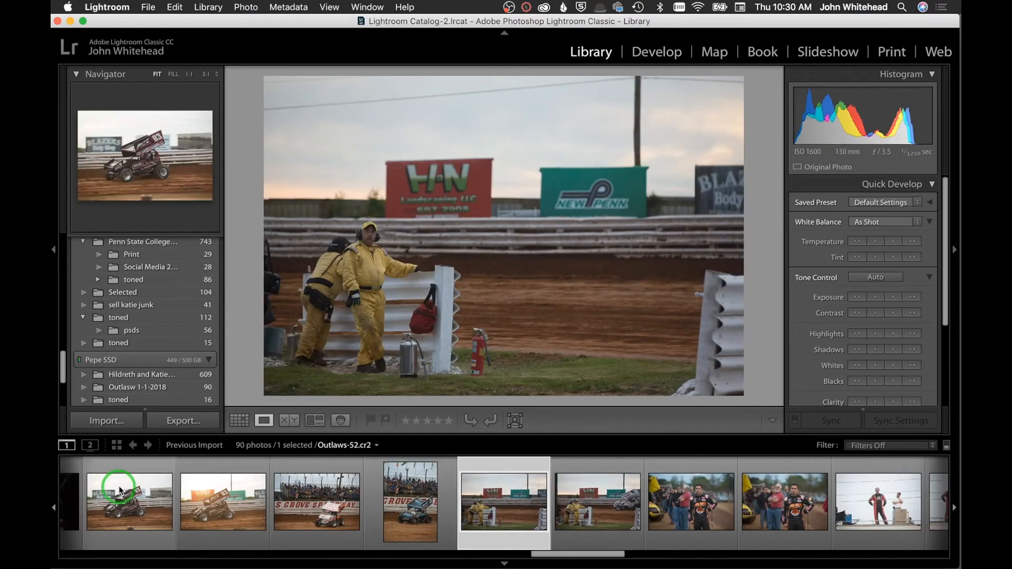
pyautogui.press('Right')
pyautogui.press('Right')
pyautogui.press('Right')
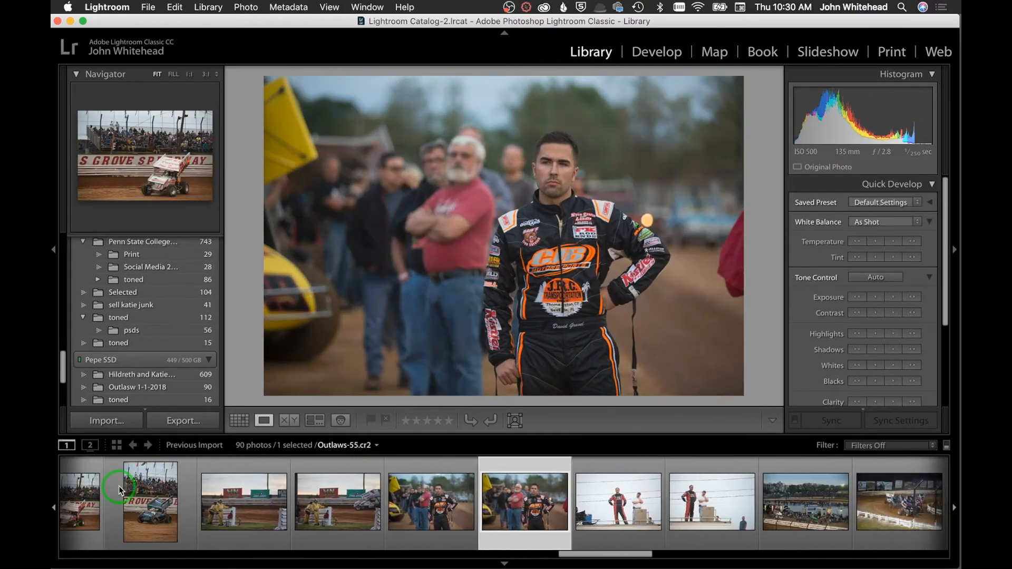
pyautogui.press('Right')
pyautogui.press('Right')
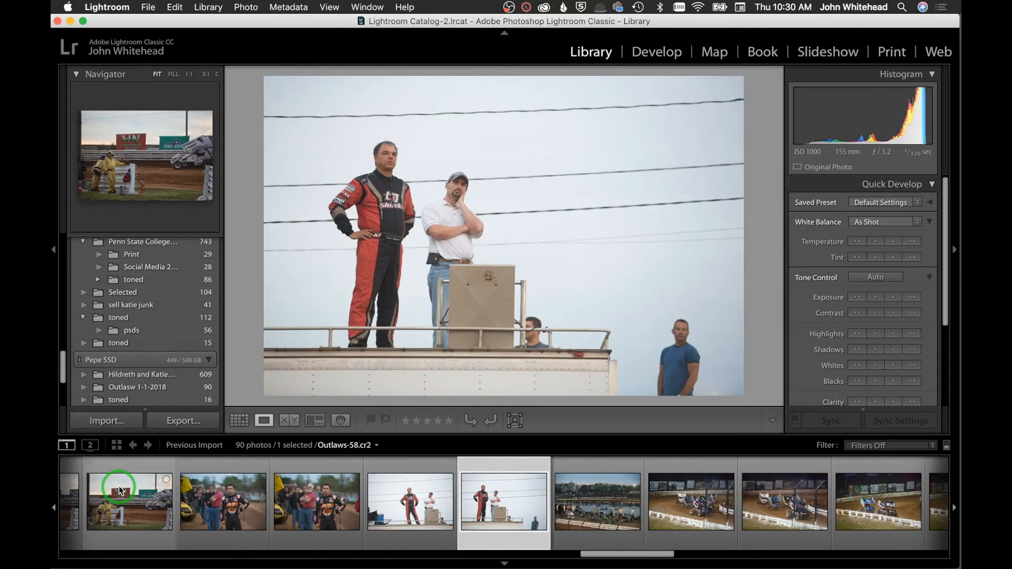
# Examine the evening pit overview and the first run of night race shots along the fenced turn
pyautogui.press('Right')
pyautogui.press('Right')
pyautogui.press('Left')
pyautogui.press('Right')
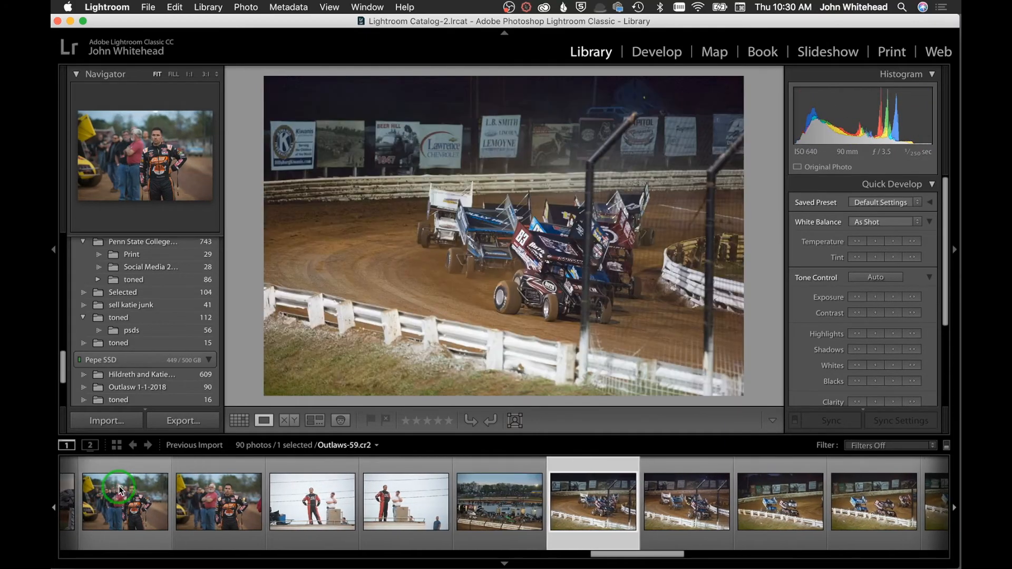
pyautogui.press('Right')
pyautogui.press('Right')
pyautogui.press('Right')
pyautogui.press('Right')
pyautogui.press('Right')
pyautogui.press('Right')
pyautogui.press('Right')
pyautogui.press('Right')
pyautogui.press('Right')
pyautogui.press('Right')
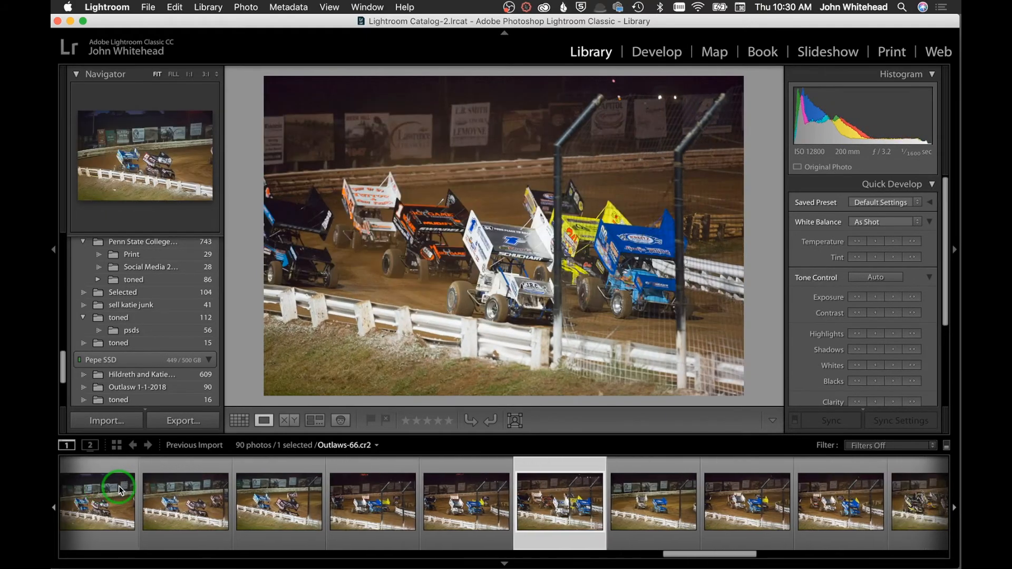
# Compare the night shots with the blue car leading the pack and rate the best one with one star
pyautogui.press('Right')
pyautogui.press('Right')
pyautogui.press('Left')
pyautogui.press('Right')
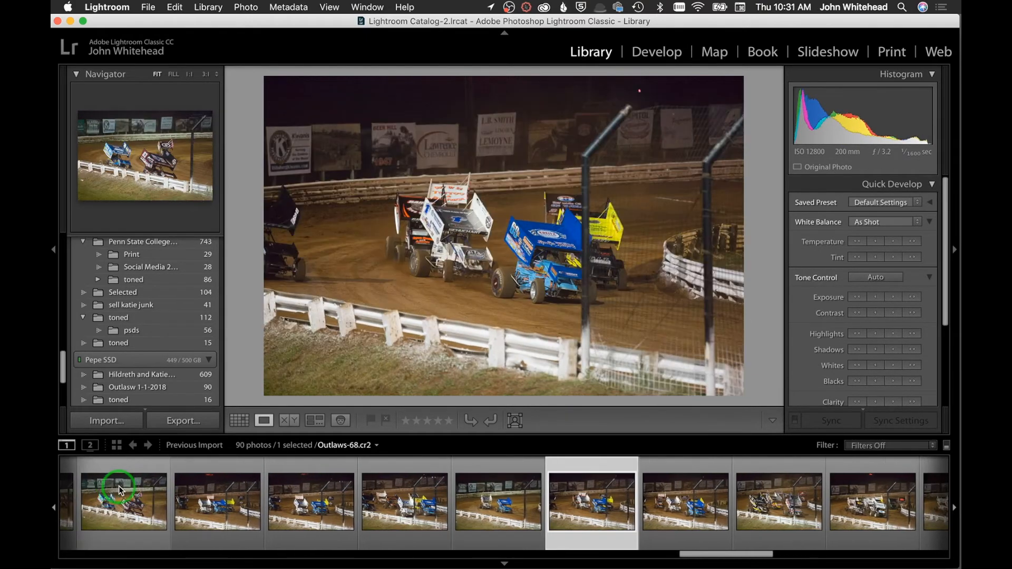
pyautogui.press('Right')
pyautogui.press('1')
# Compare the last night race pack shots and give a second one a one-star rating
pyautogui.press('Right')
pyautogui.press('Right')
pyautogui.press('Right')
pyautogui.press('Left')
pyautogui.press('1')
# Continue past the merchandise trailer photo and rate a shot of the man beside the upright blue wing with one star
pyautogui.press('Right')
pyautogui.press('Right')
pyautogui.press('Right')
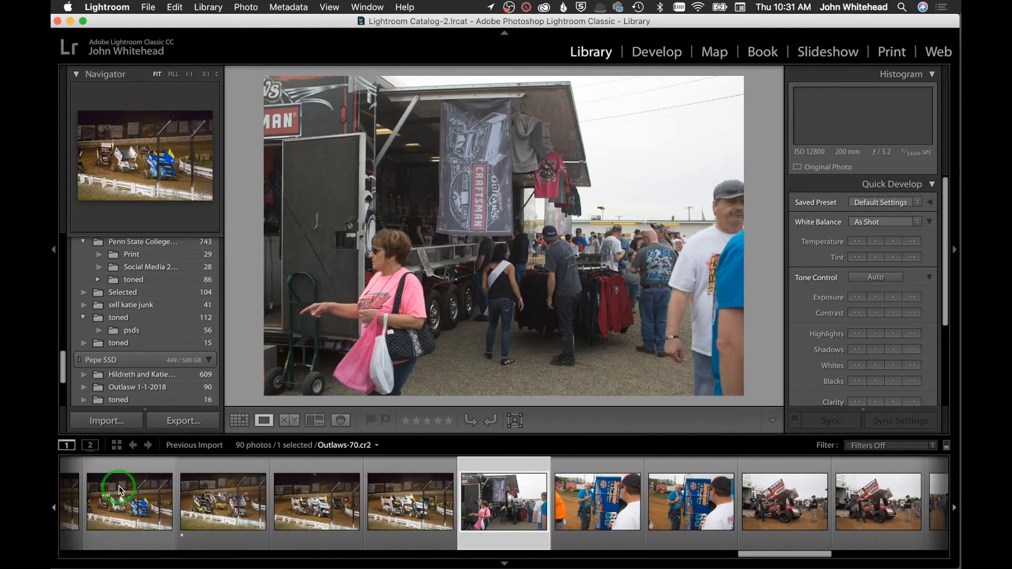
pyautogui.press('Right')
pyautogui.press('Right')
pyautogui.press('Left')
pyautogui.press('1')
# Move through the pit car photos and rate the second shot of the girl holding a doll with one star
pyautogui.press('Right')
pyautogui.press('Right')
pyautogui.press('Right')
pyautogui.press('Right')
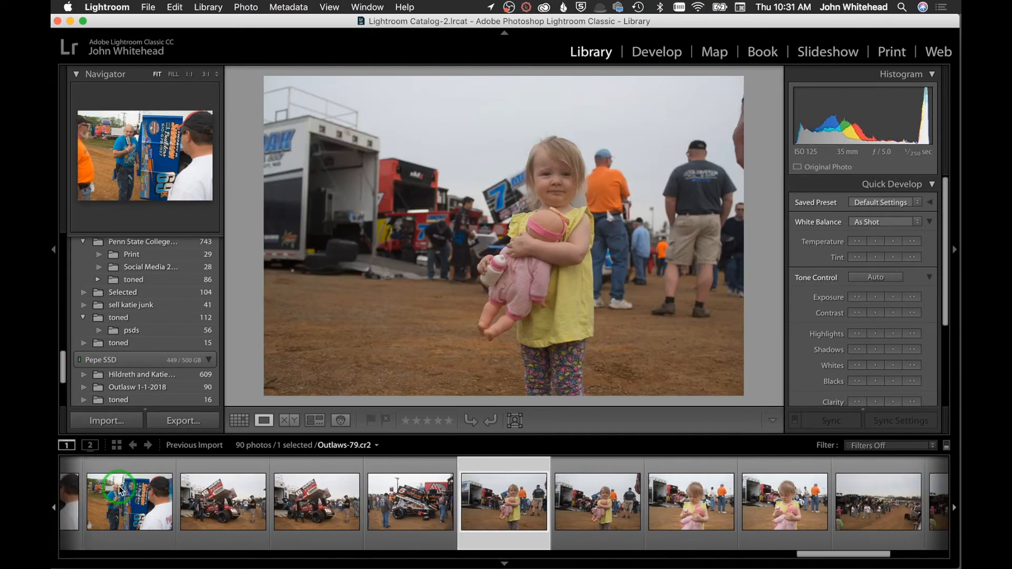
pyautogui.press('Right')
pyautogui.press('1')
# Review the remaining photos through the end of the import and rate the first sunset scoreboard shot with one star
pyautogui.press('Right')
pyautogui.press('Right')
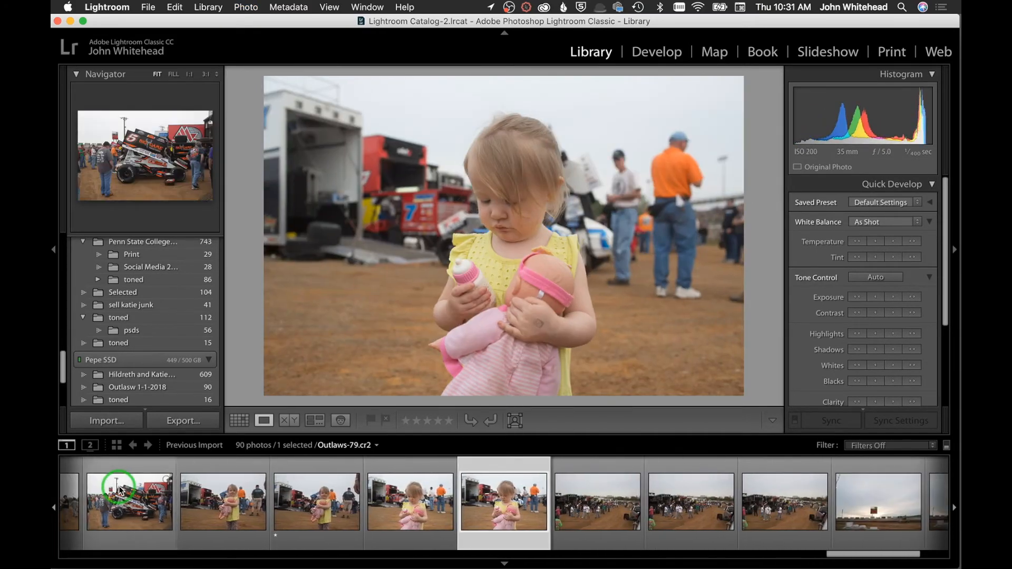
pyautogui.press('Right')
pyautogui.press('Right')
pyautogui.press('Right')
pyautogui.press('Right')
pyautogui.press('Right')
pyautogui.press('Right')
pyautogui.press('Right')
pyautogui.press('Right')
pyautogui.press('Right')
pyautogui.press('Left')
pyautogui.press('1')
pyautogui.press('Right')
pyautogui.press('Right')
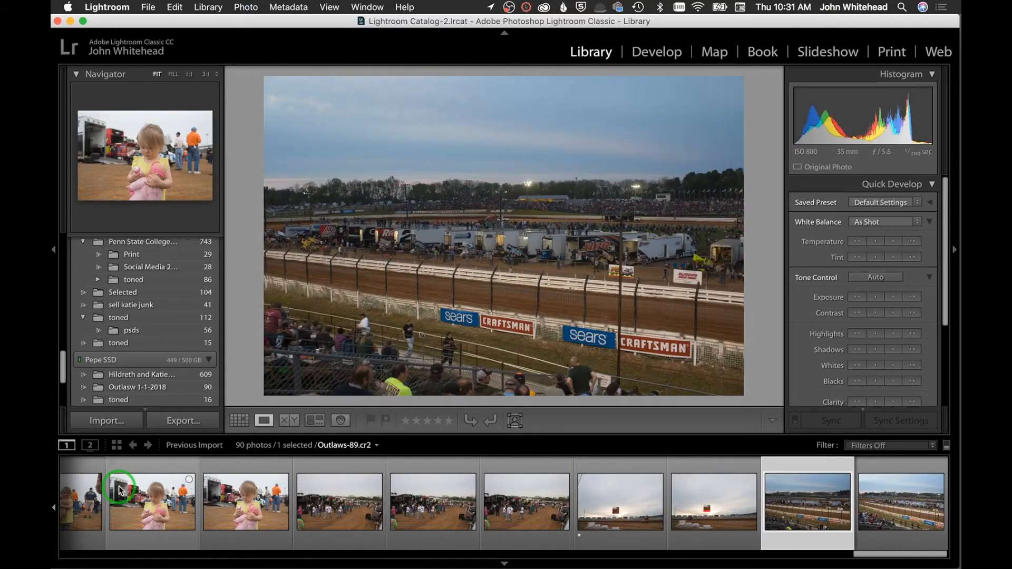
pyautogui.press('Right')
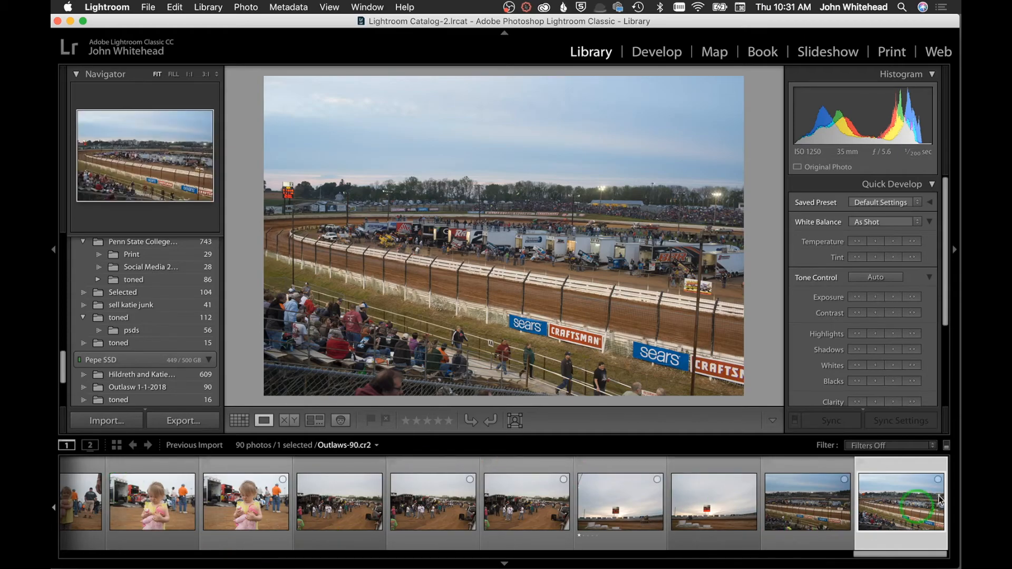
# Filter the filmstrip to rated photos, try the five-star filter, and return to one star and higher
pyautogui.click(933, 448)
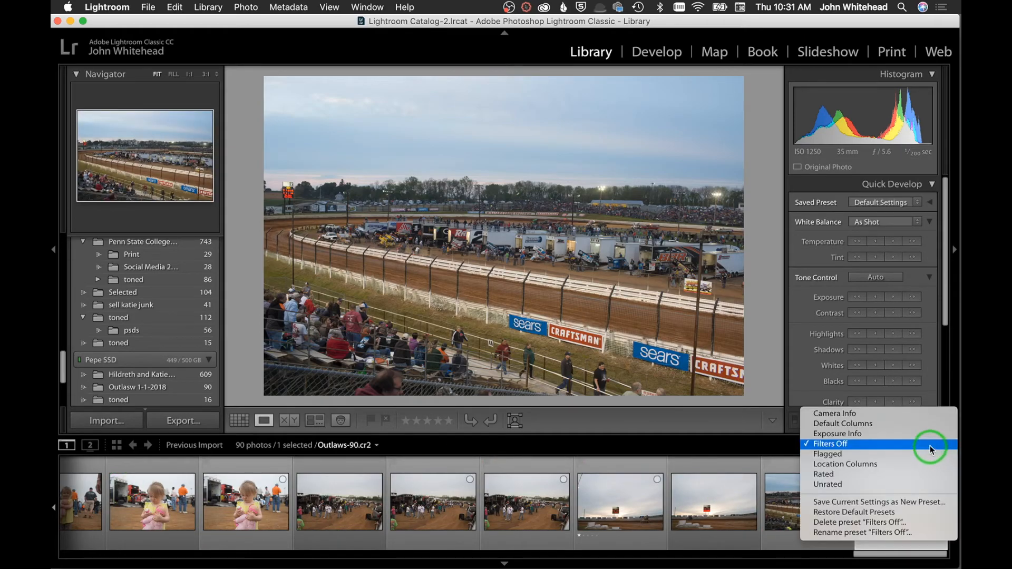
pyautogui.click(924, 474)
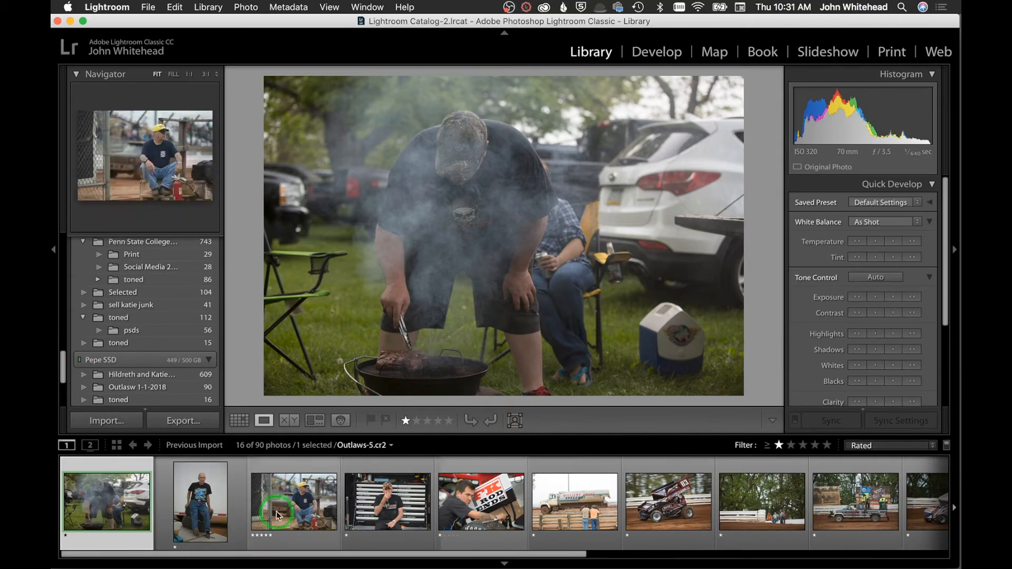
pyautogui.click(826, 446)
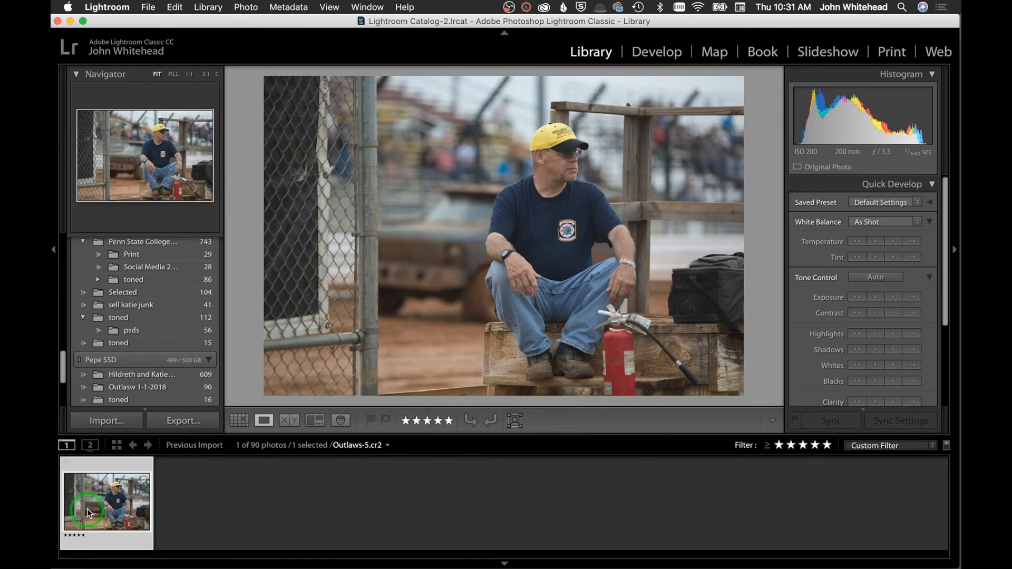
pyautogui.click(780, 446)
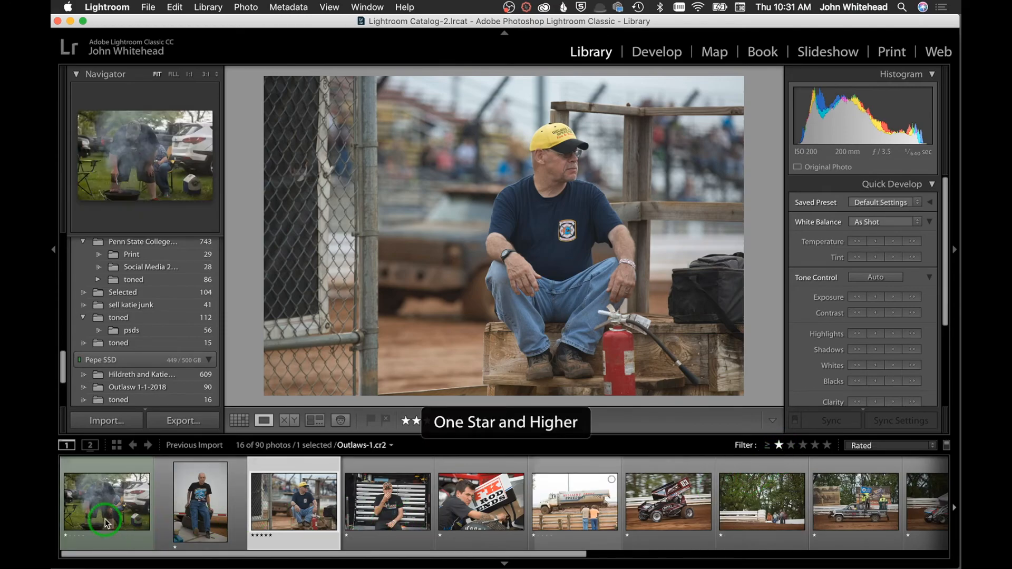
# Review the one-star picks from the first photo and raise the number 83 car and trackside wall shots to two stars
pyautogui.click(107, 522)
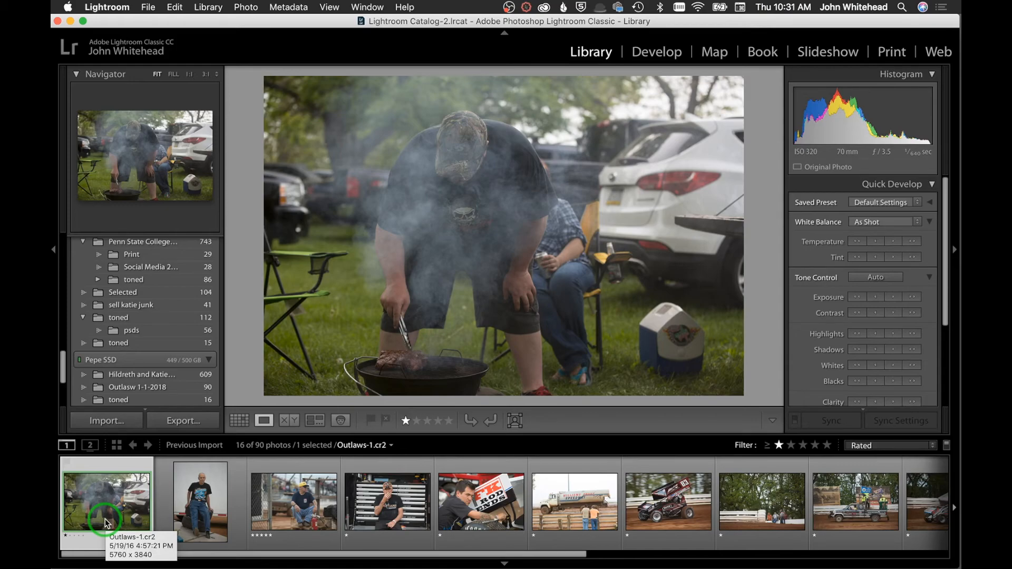
pyautogui.press('Right')
pyautogui.press('Right')
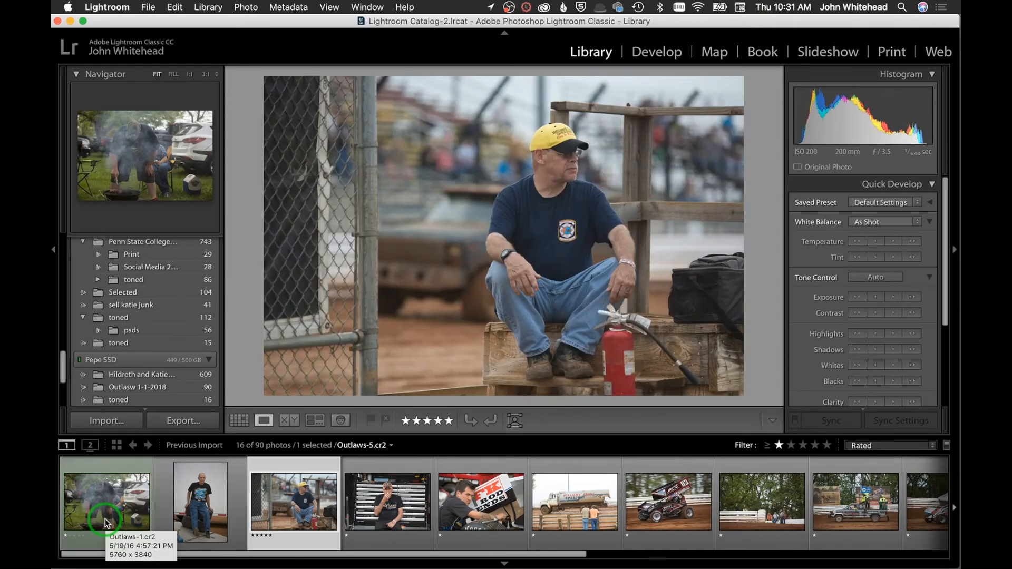
pyautogui.press('Right')
pyautogui.press('Right')
pyautogui.press('Right')
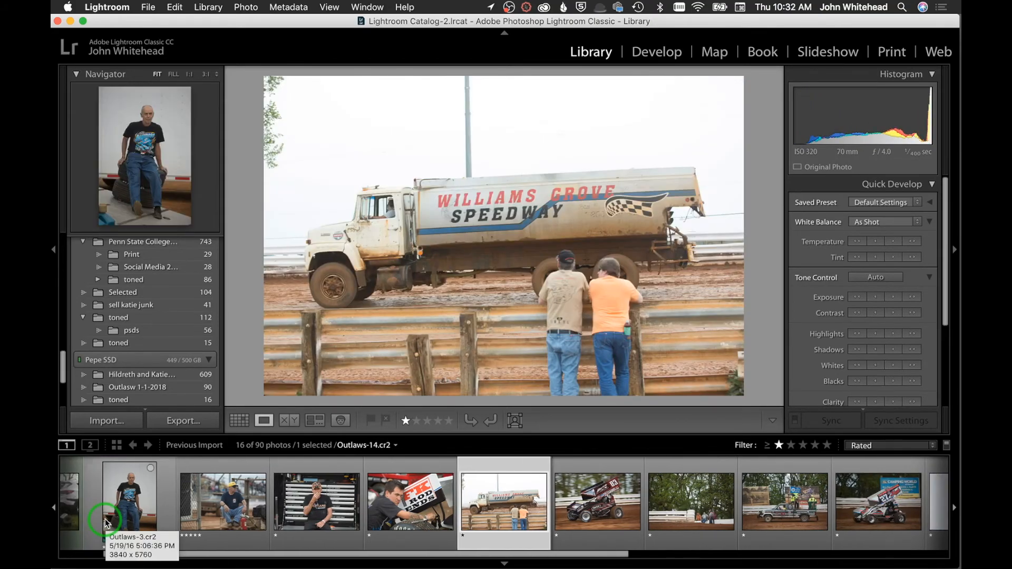
pyautogui.press('Right')
pyautogui.press('2')
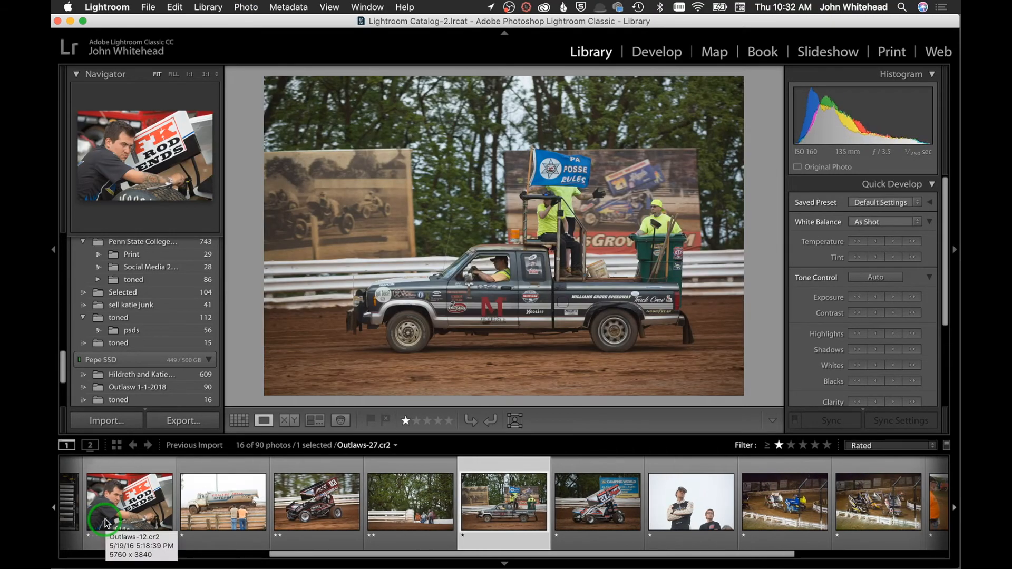
# Raise the pickup truck photo and the race car photo after it to two stars
pyautogui.press('2')
pyautogui.press('Right')
pyautogui.press('Left')
pyautogui.press('2')
# Pass over the white-sky portrait, night race and blue wing photos, and rate the girl with the doll two stars
pyautogui.press('Right')
pyautogui.press('Right')
pyautogui.press('Right')
pyautogui.press('Right')
pyautogui.press('Right')
pyautogui.press('2')
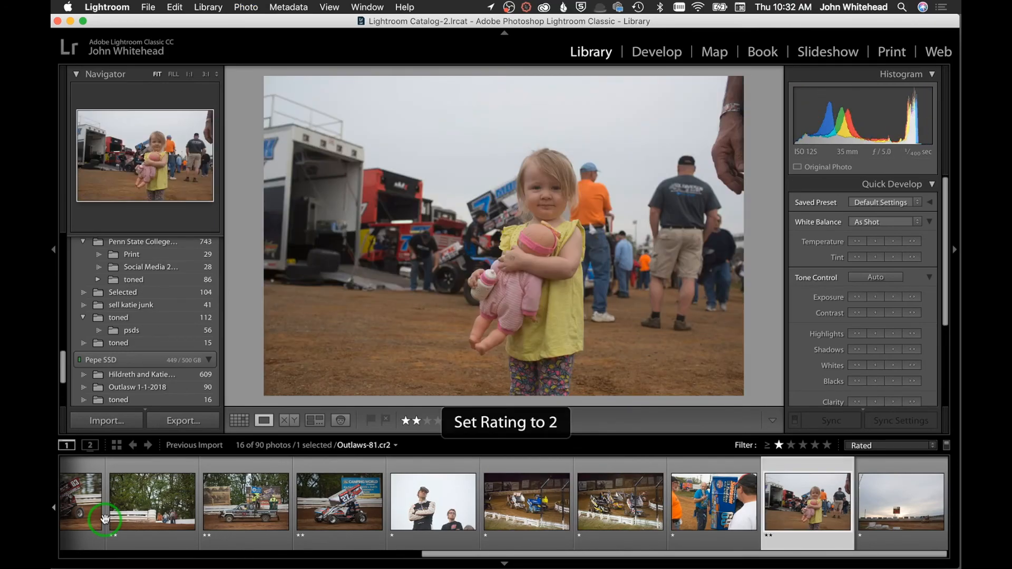
# Recheck the neighbouring picks and raise the sunset scoreboard photo to two stars
pyautogui.press('Left')
pyautogui.press('Right')
pyautogui.press('Right')
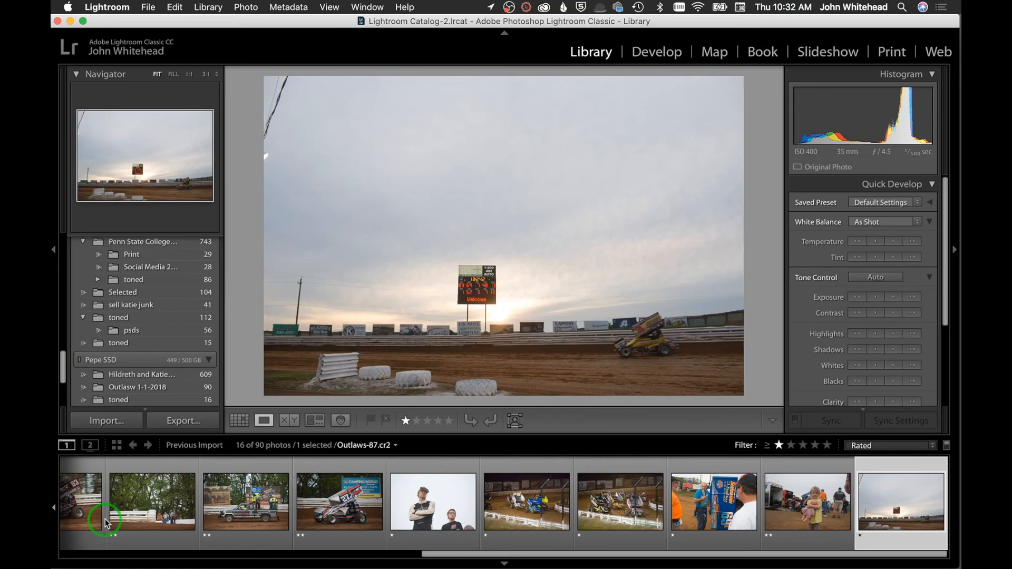
pyautogui.press('2')
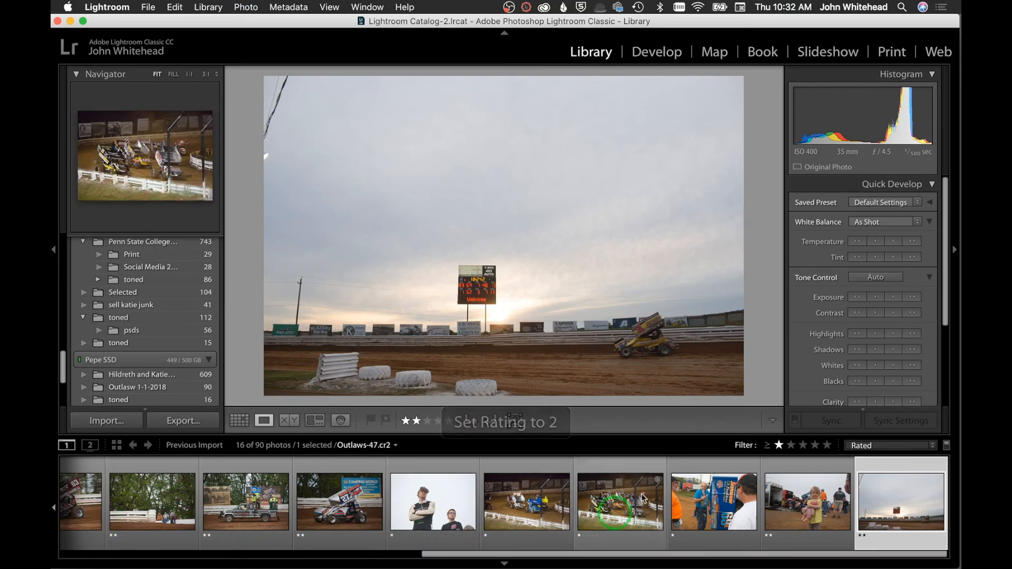
# Filter the filmstrip to photos rated two stars and higher, and check the available filter presets
pyautogui.click(790, 445)
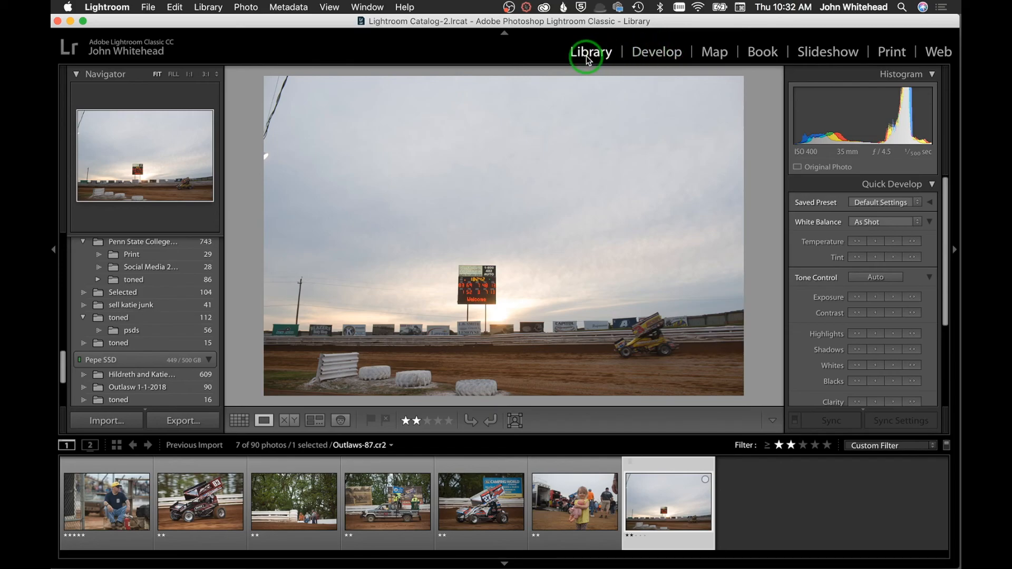
pyautogui.click(932, 446)
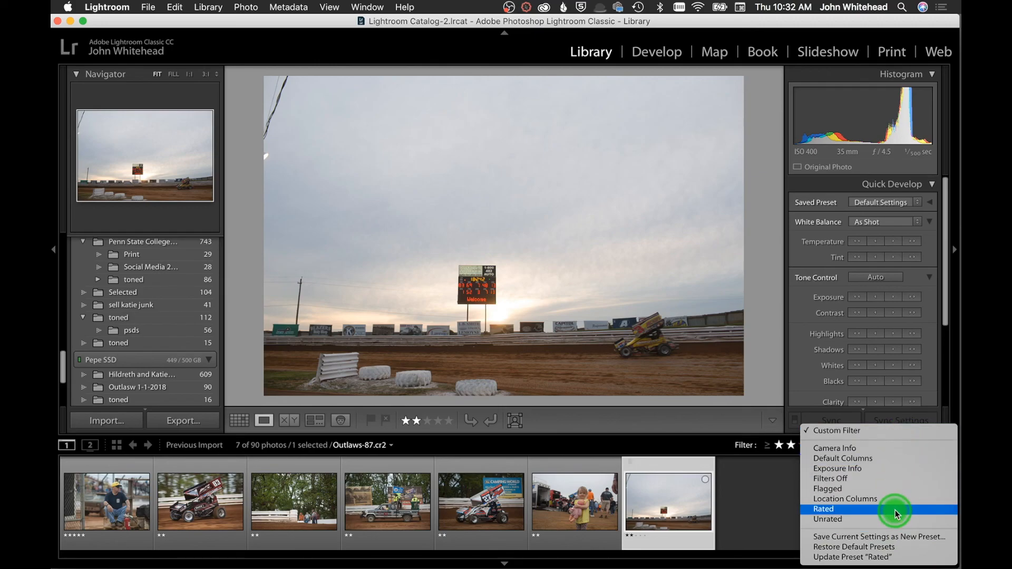
pyautogui.click(728, 420)
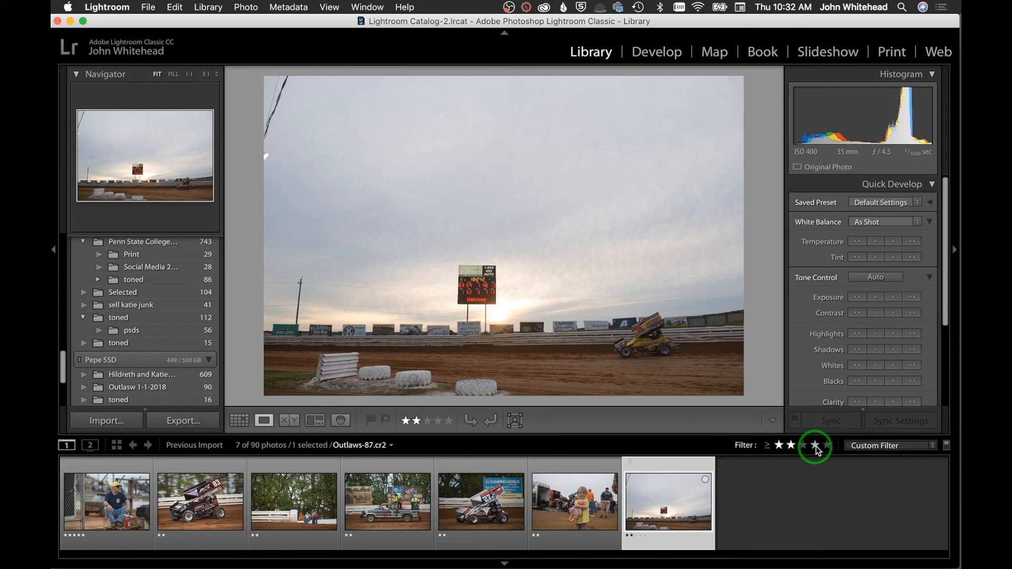